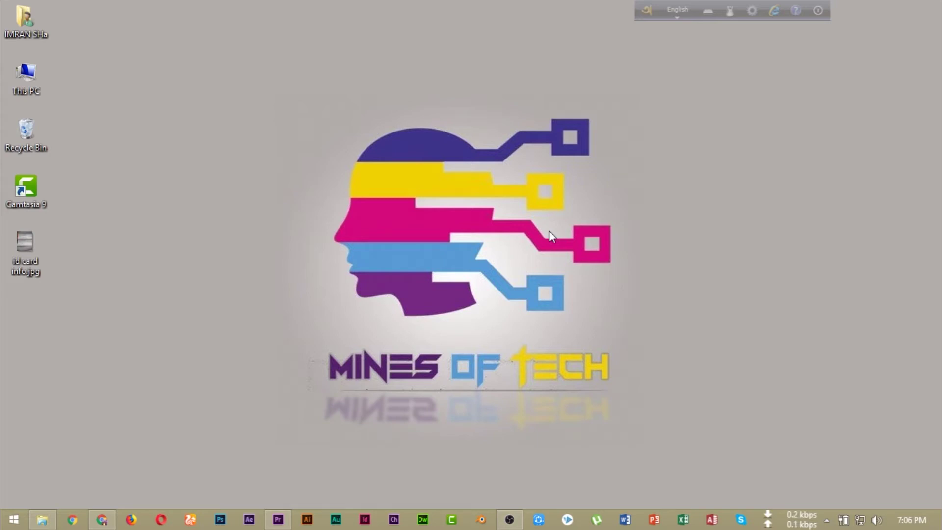
Step: Restore Premiere and import the third Doraemon episode video (10:12:04 long) into the Project panel
left_click(278, 519)
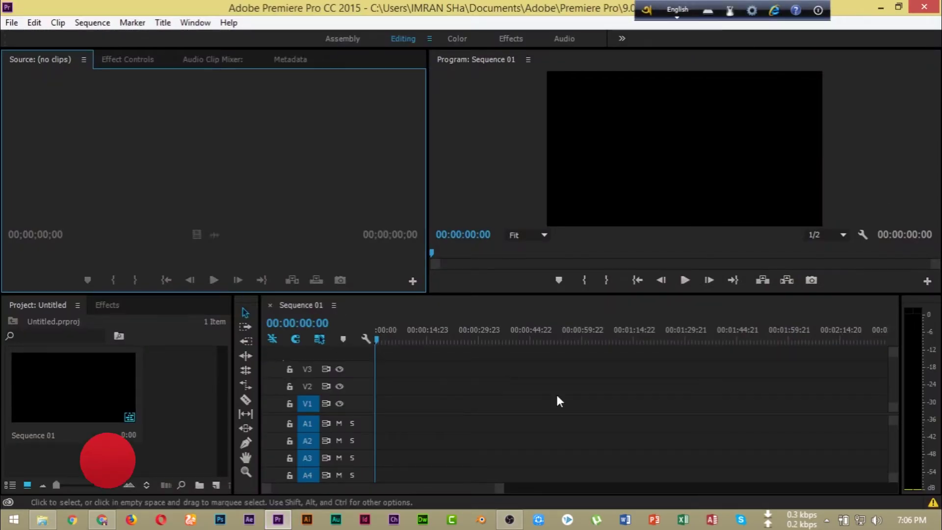
double_click(198, 386)
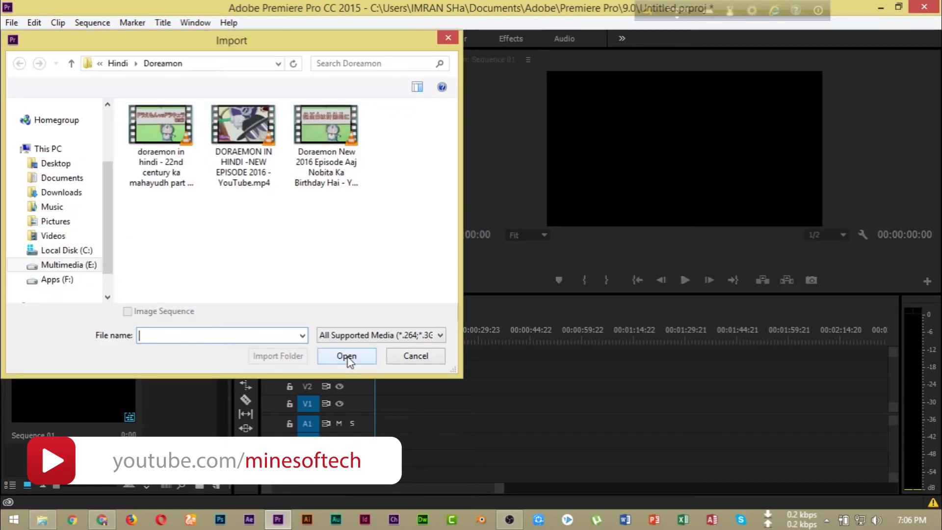
left_click(329, 181)
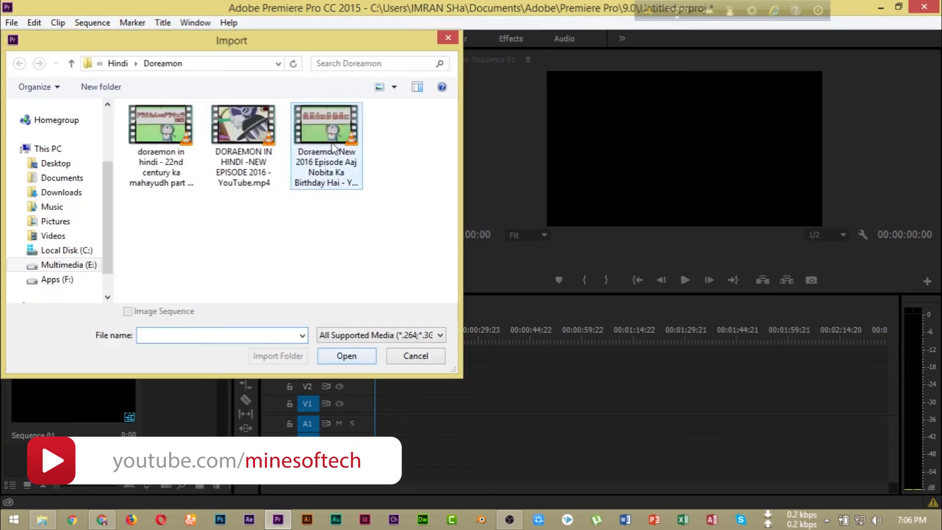
left_click(347, 356)
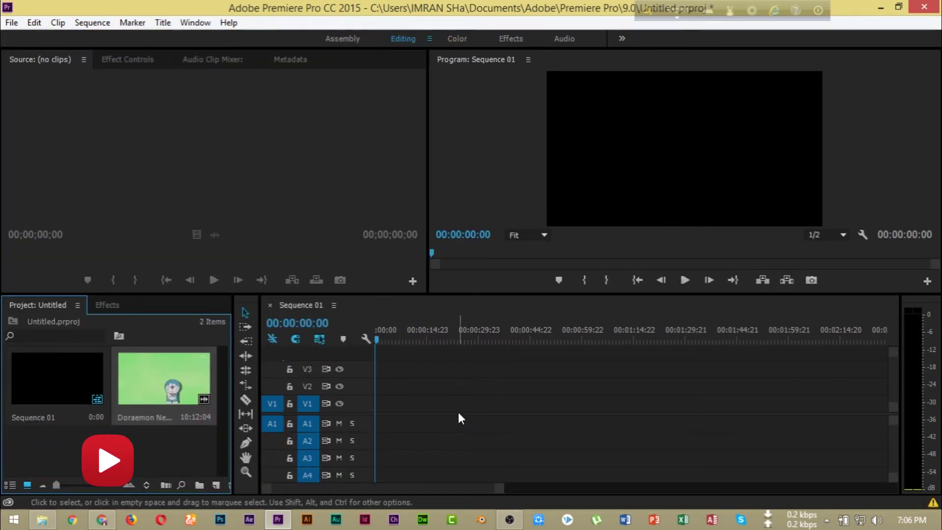
Step: Drop the Doraemon clip onto V1/A1 at the sequence start and apply Scale to Frame Size
double_click(173, 382)
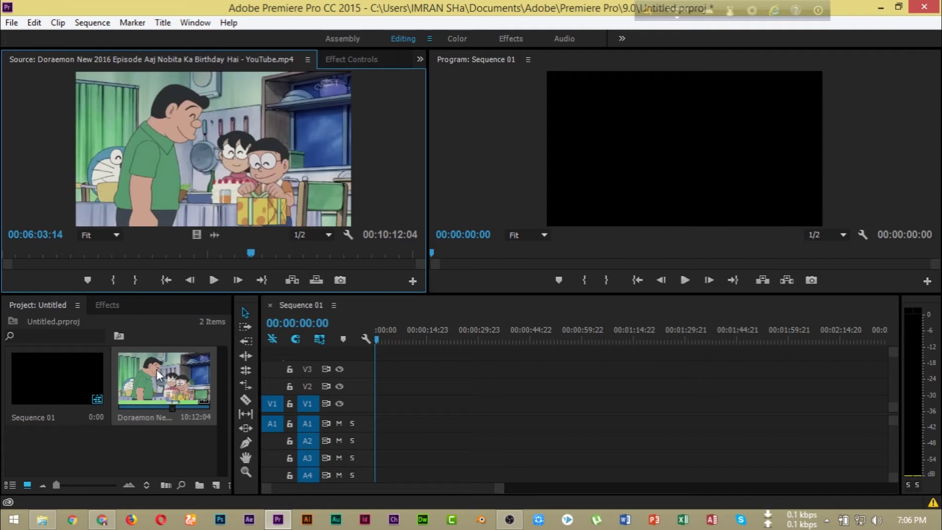
left_click_drag(157, 369, 416, 400)
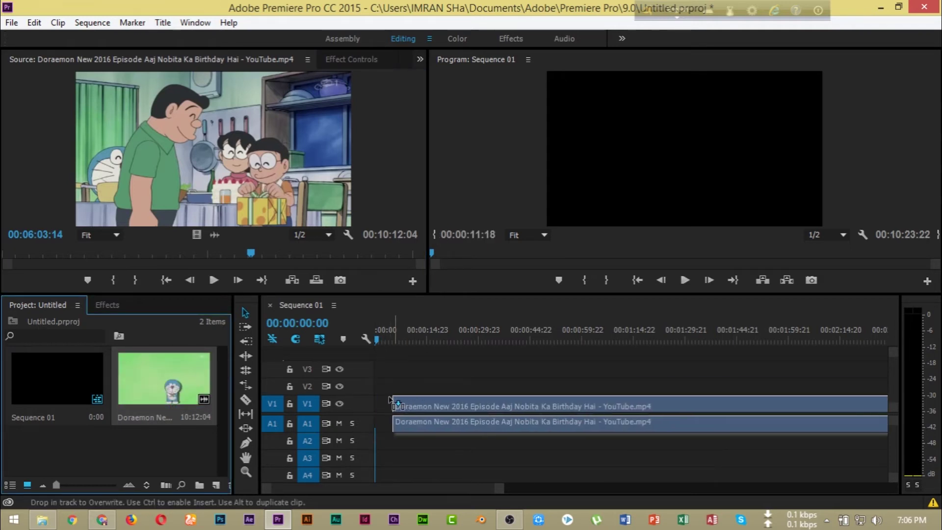
left_click_drag(416, 400, 388, 400)
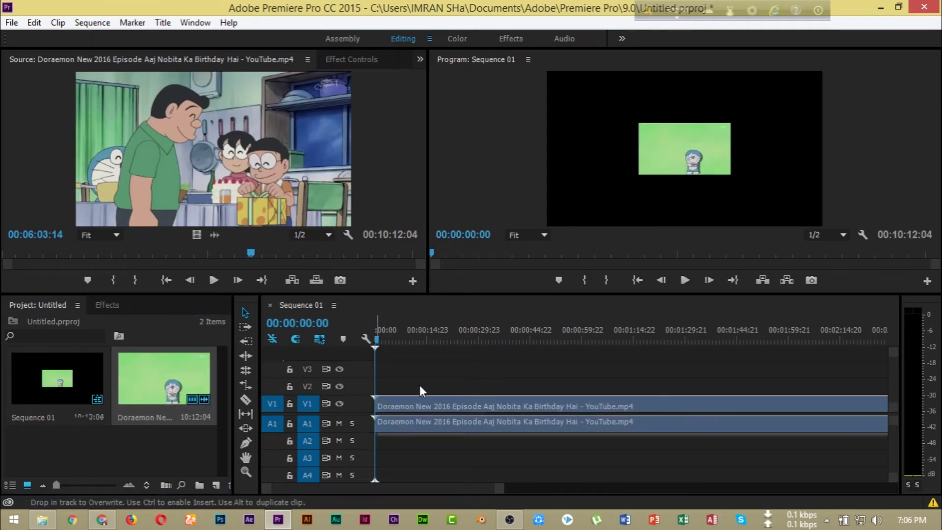
right_click(487, 407)
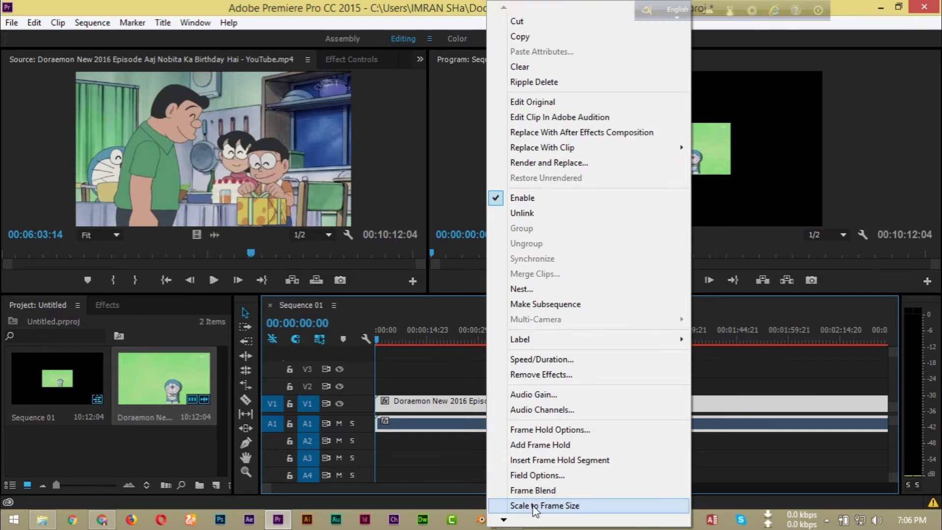
left_click(538, 505)
left_click_drag(379, 341, 440, 347)
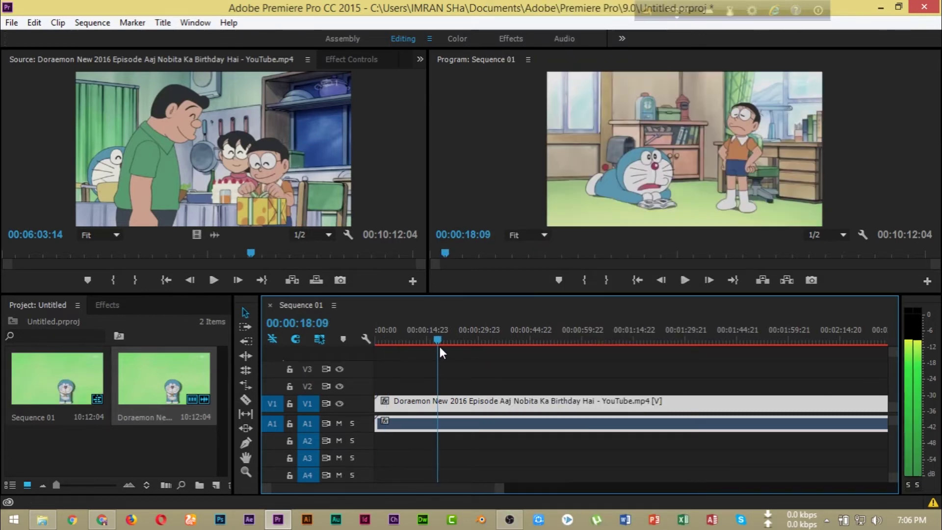
Step: Razor the clip at 00:00:18:09 and again at 00:00:20:19
key("c")
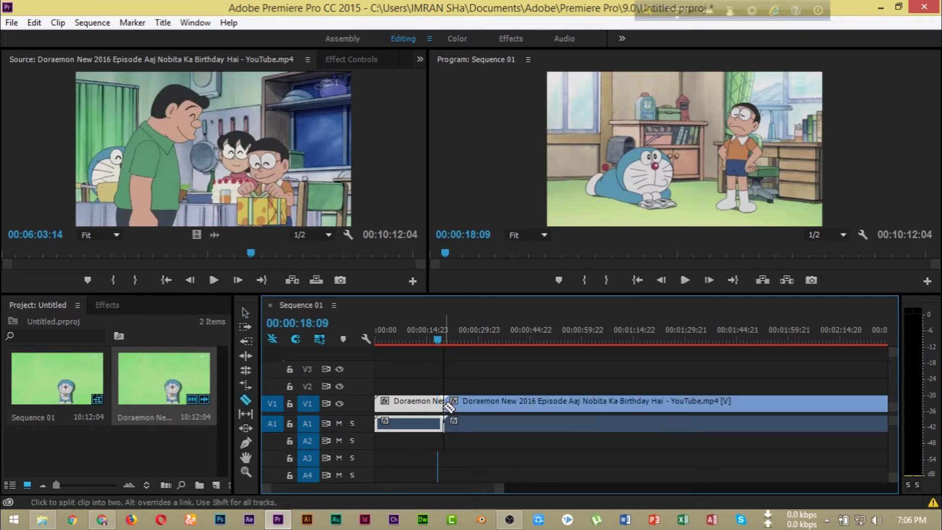
left_click(442, 407)
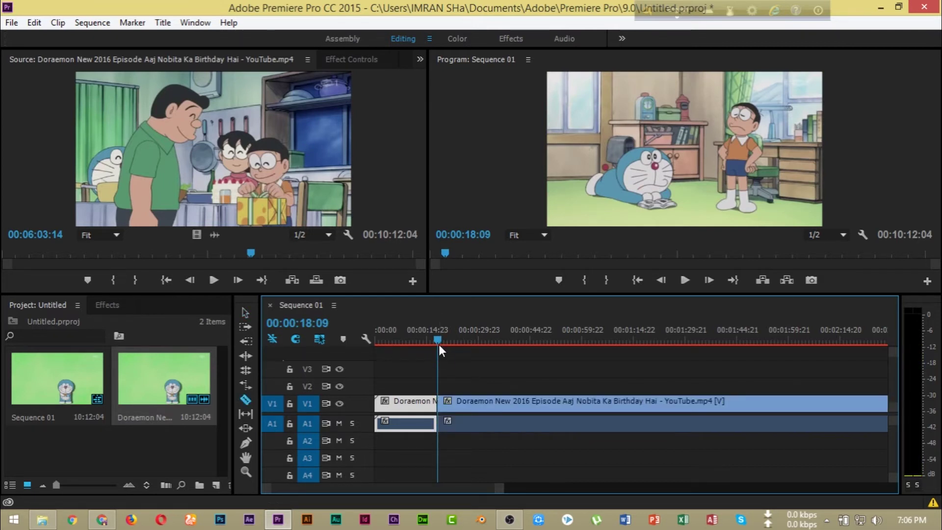
left_click_drag(438, 339, 447, 340)
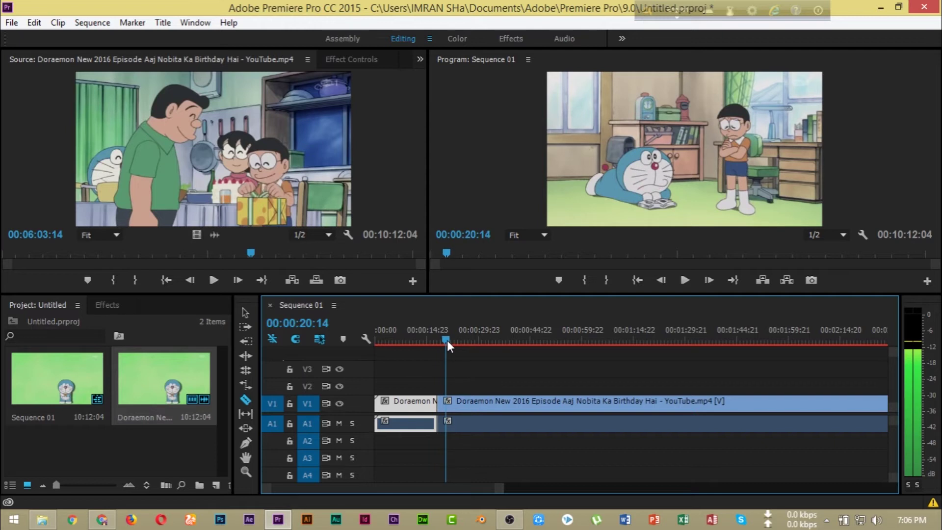
key("v")
left_click_drag(439, 405, 447, 406)
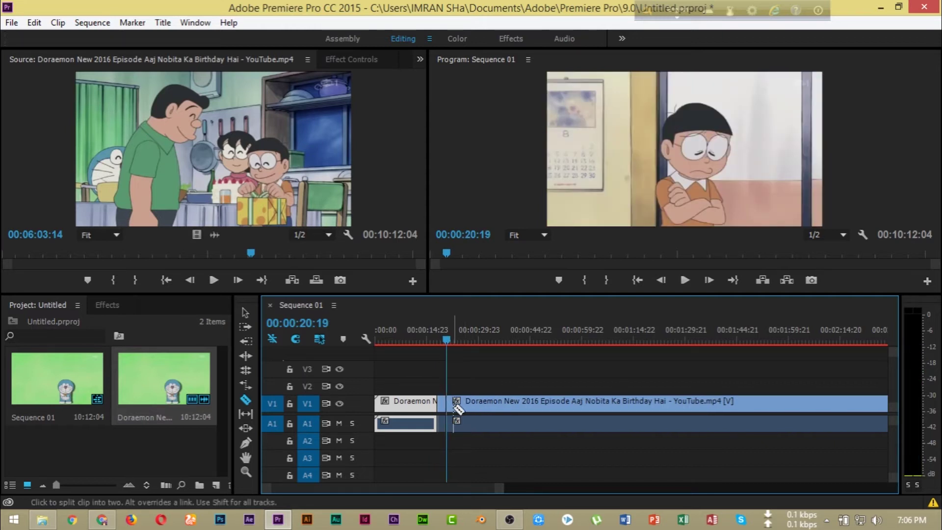
Step: Delete the pieces outside the cuts and scrub through the remaining short clip to preview it
key("Delete")
left_click(394, 408)
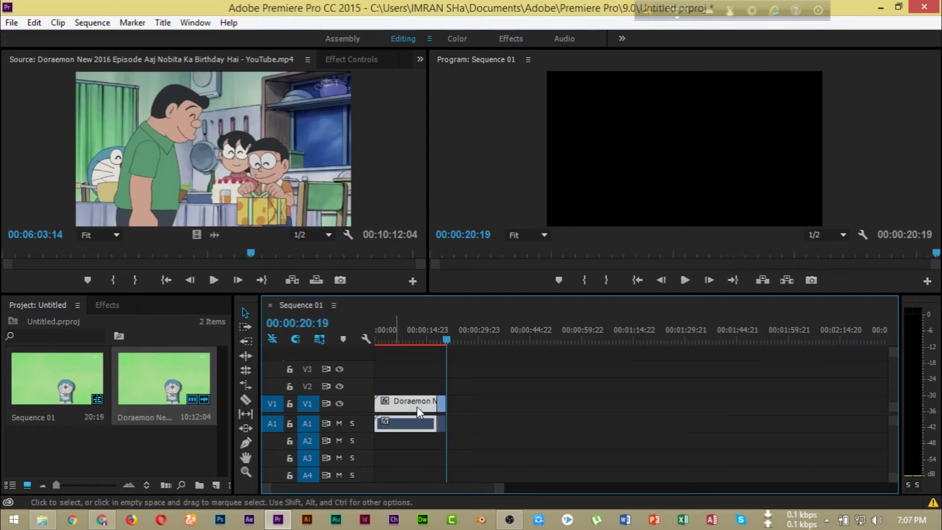
key("Delete")
left_click(442, 340)
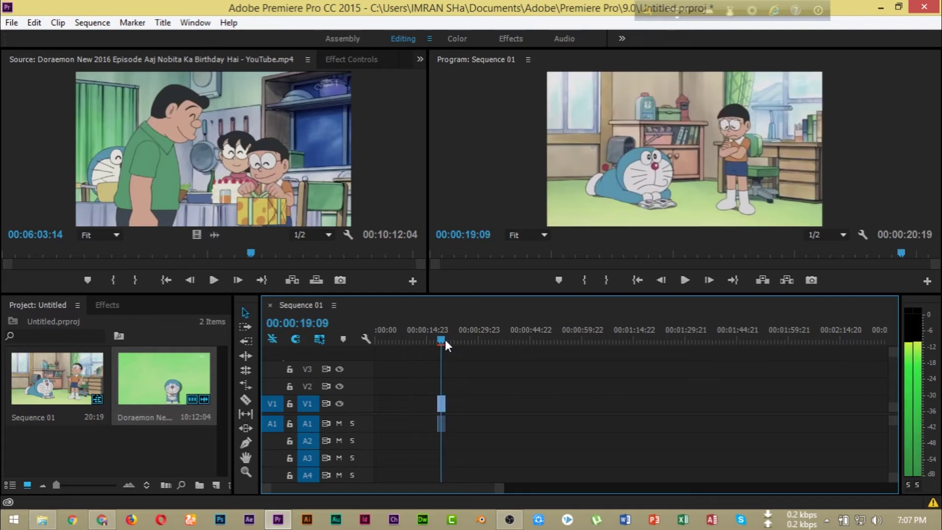
left_click_drag(443, 340, 442, 339)
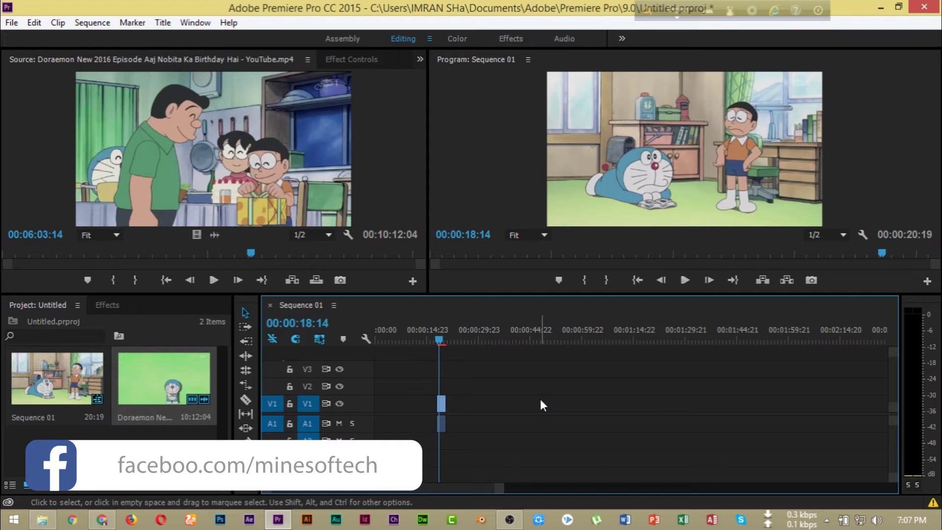
left_click(107, 305)
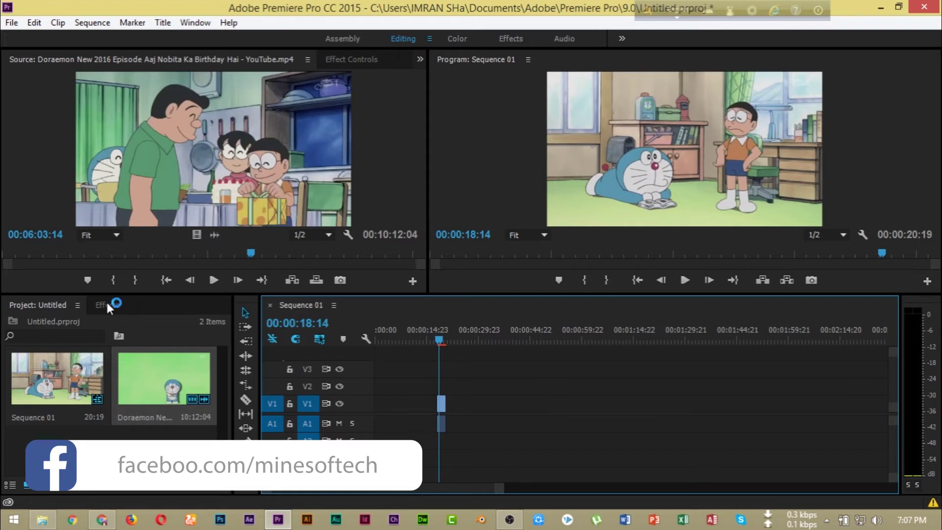
Step: Select the short clip and expand its Motion properties in Effect Controls
left_click(351, 60)
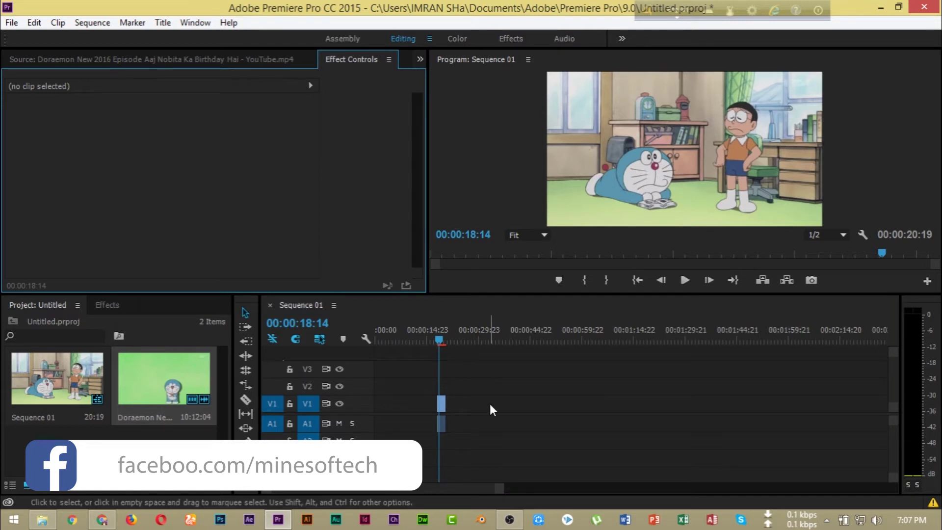
left_click(441, 405)
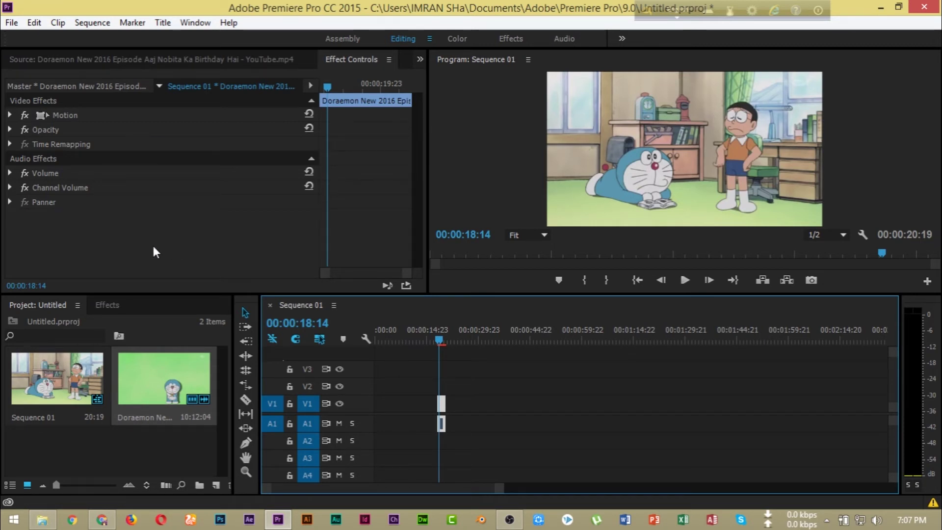
left_click(10, 116)
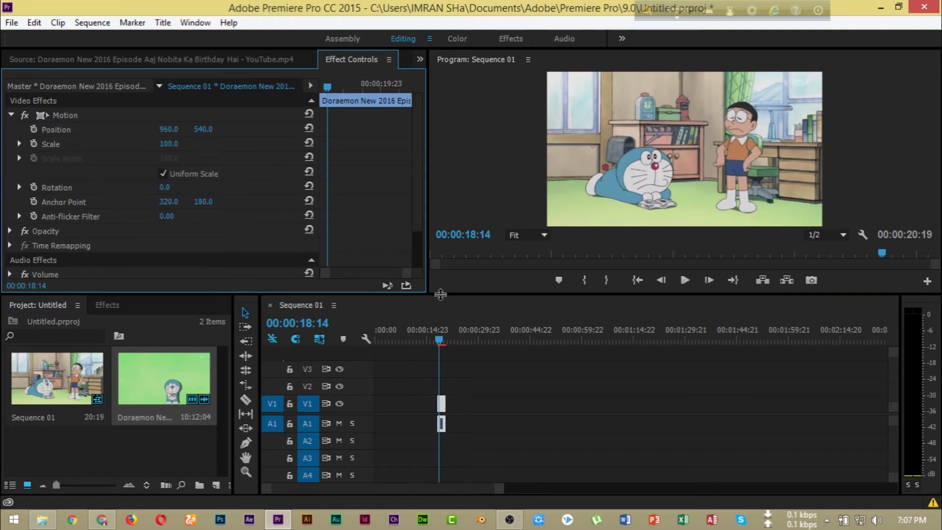
Step: Park the playhead at 00:00:18:14 and zoom the Timeline in around the short clip
left_click(437, 341)
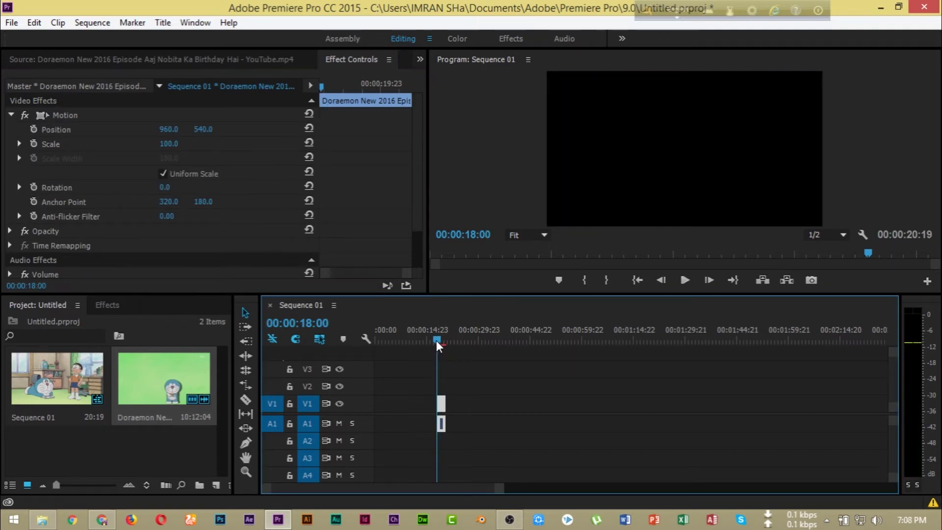
left_click_drag(437, 340, 437, 340)
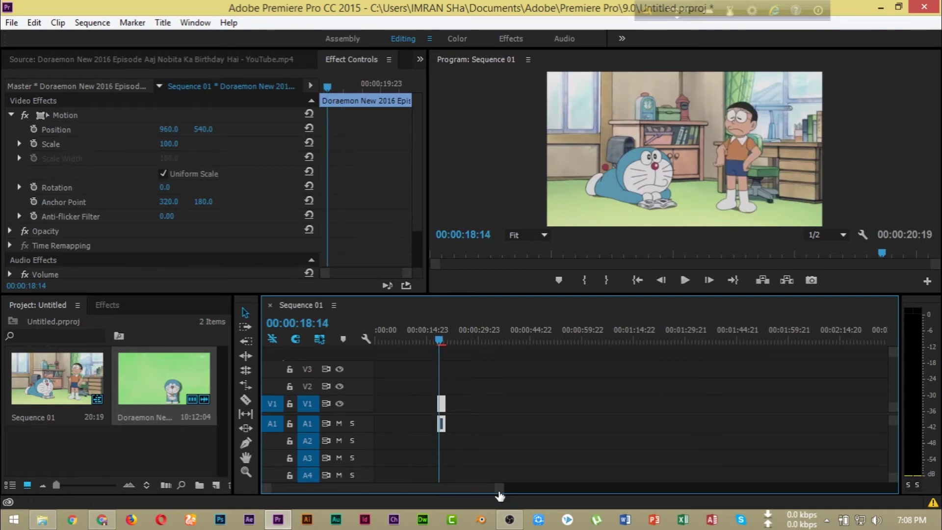
left_click_drag(501, 488, 442, 491)
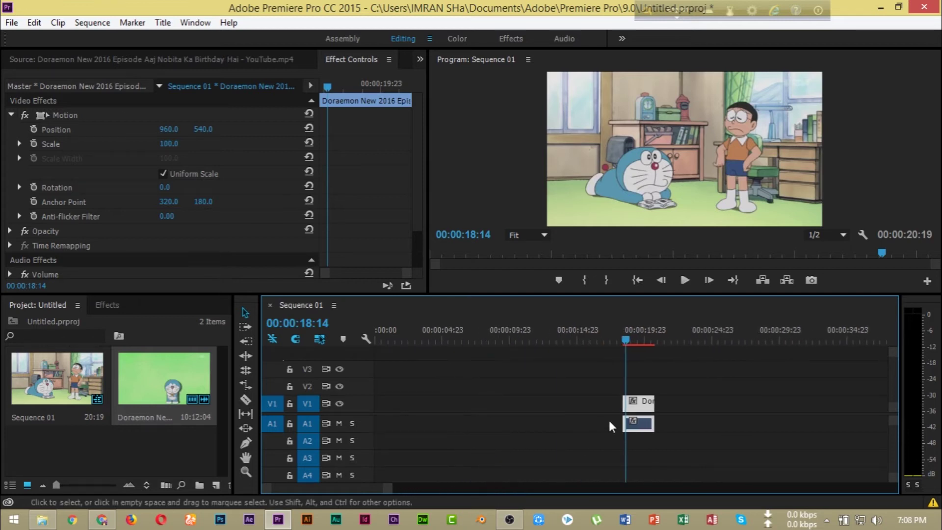
left_click_drag(368, 490, 376, 492)
scroll(376, 493, "down", 2)
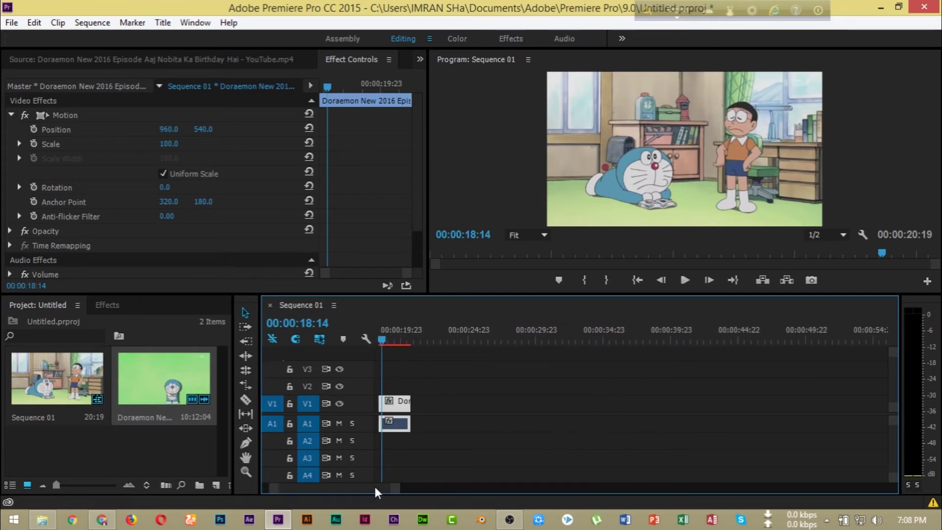
scroll(377, 492, "up", 2)
scroll(374, 492, "up", 2)
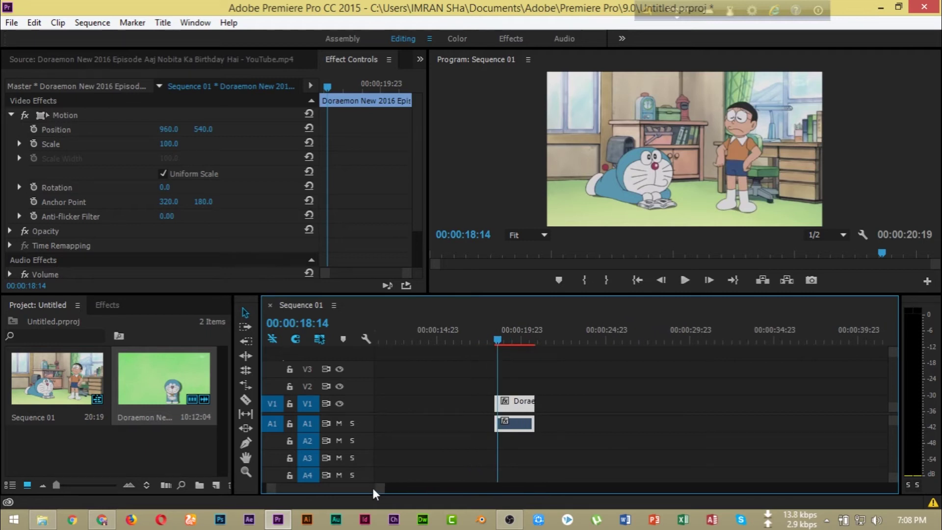
scroll(373, 493, "down", 3)
scroll(374, 494, "down", 1)
scroll(374, 494, "up", 1)
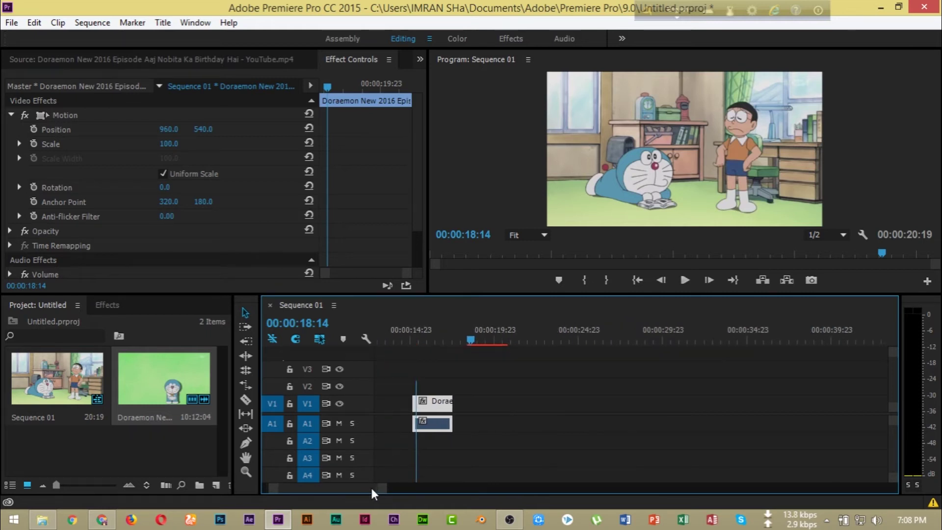
scroll(378, 490, "up", 3)
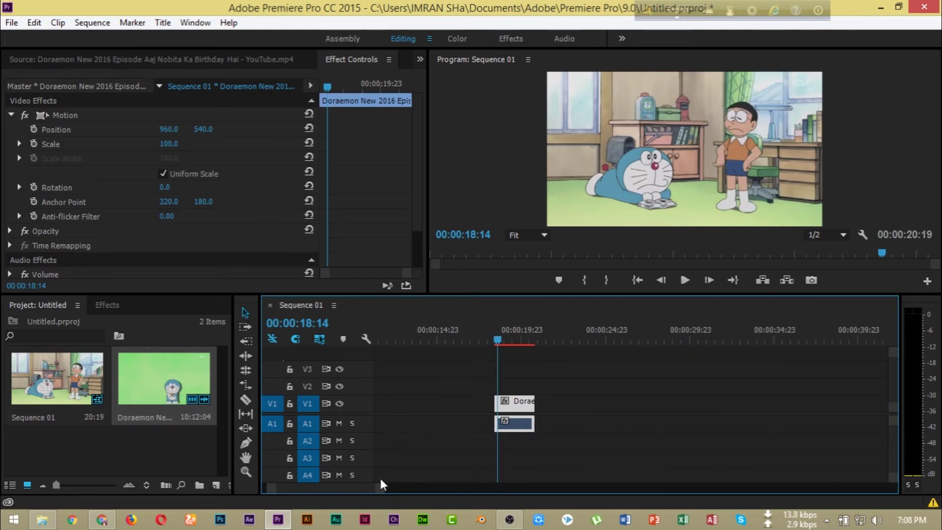
Step: Turn on the Position and Scale stopwatches and set the playhead to 00:00:19:13
left_click(35, 130)
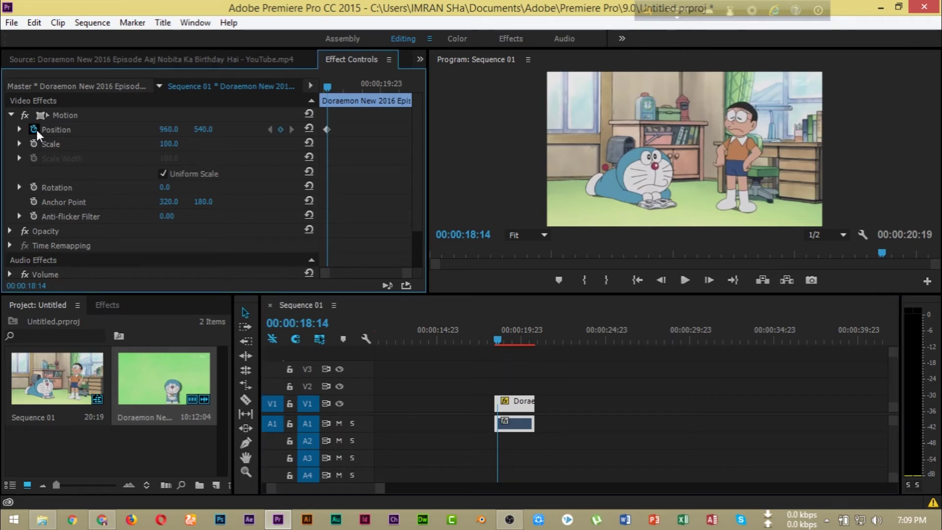
left_click(33, 142)
left_click_drag(327, 88, 333, 88)
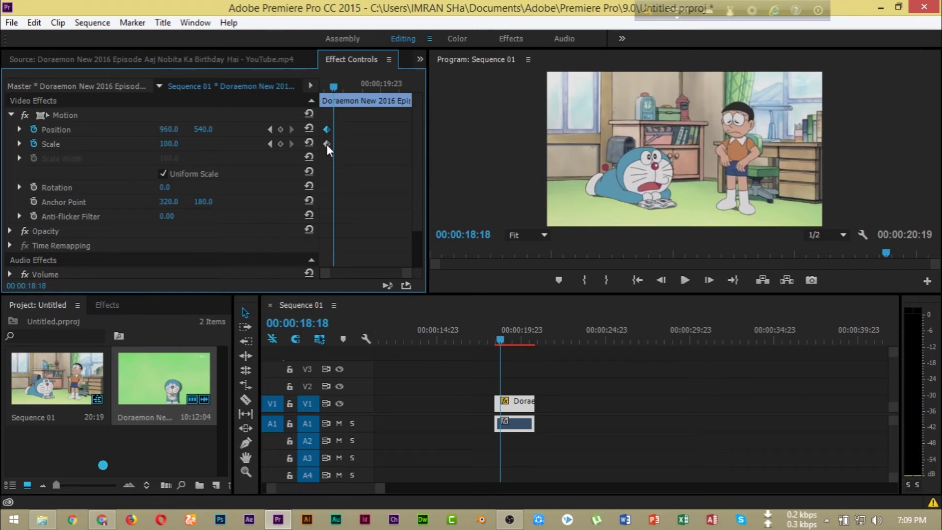
left_click(326, 130)
left_click_drag(335, 88, 326, 90)
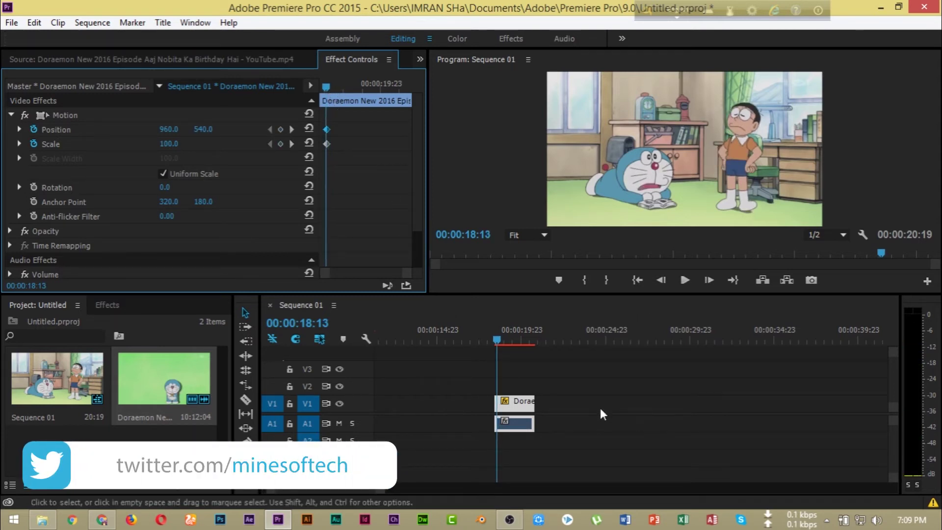
left_click_drag(496, 339, 517, 342)
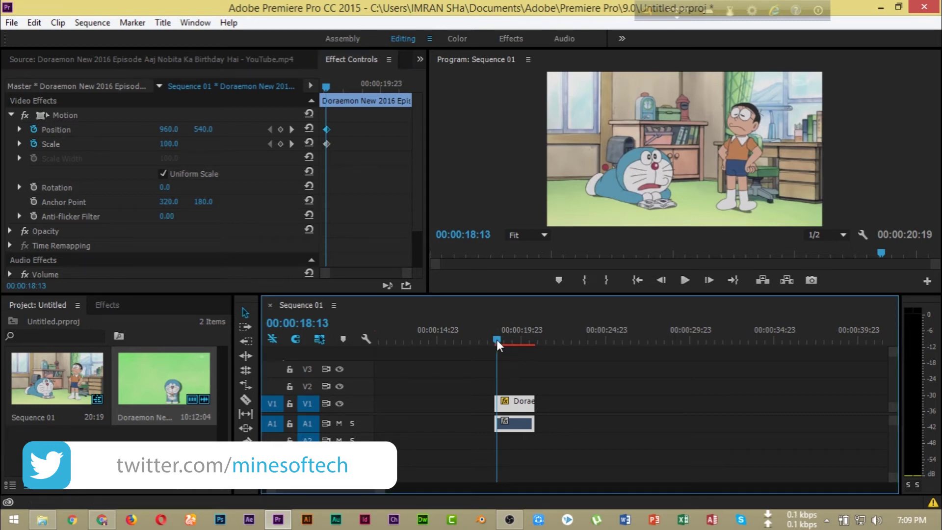
left_click_drag(517, 342, 515, 342)
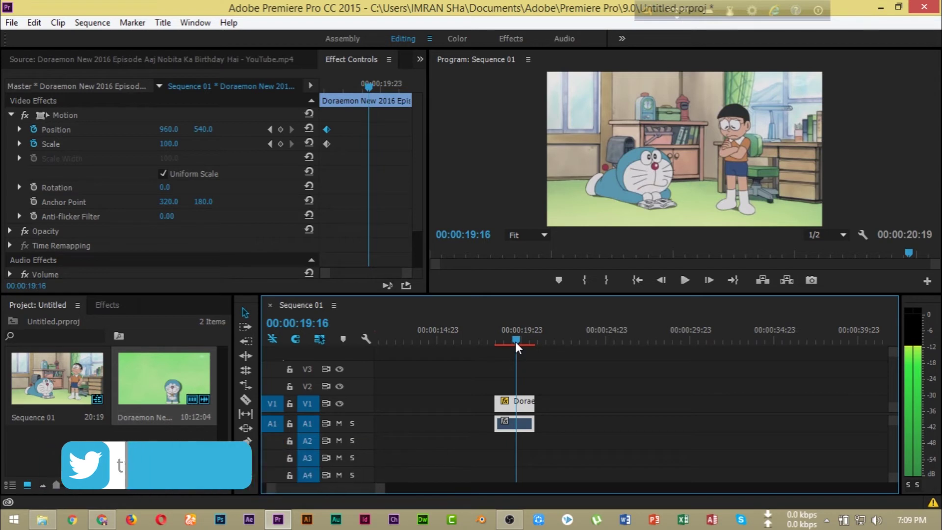
left_click_drag(515, 341, 513, 343)
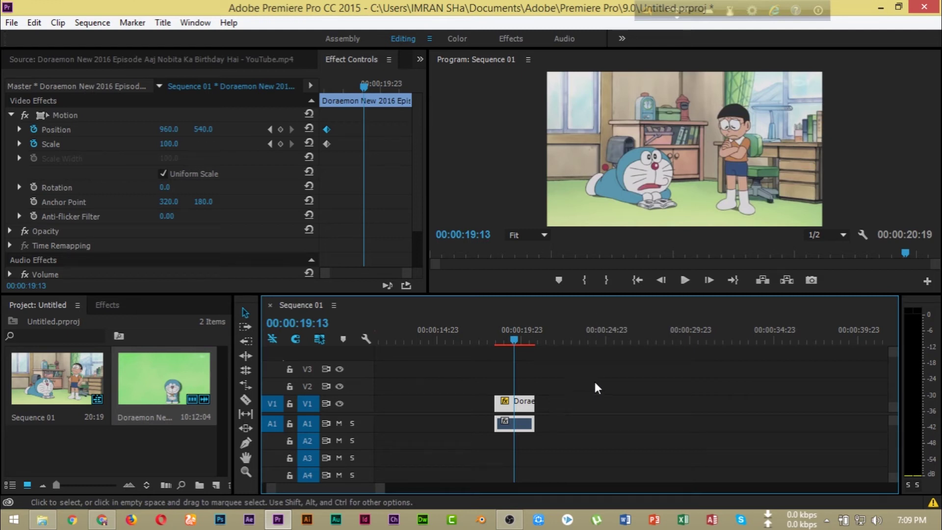
Step: Set Scale to 279 and drag the frame onto Nobita, keyframing Position 24.0, 885.6
left_click_drag(176, 147, 183, 147)
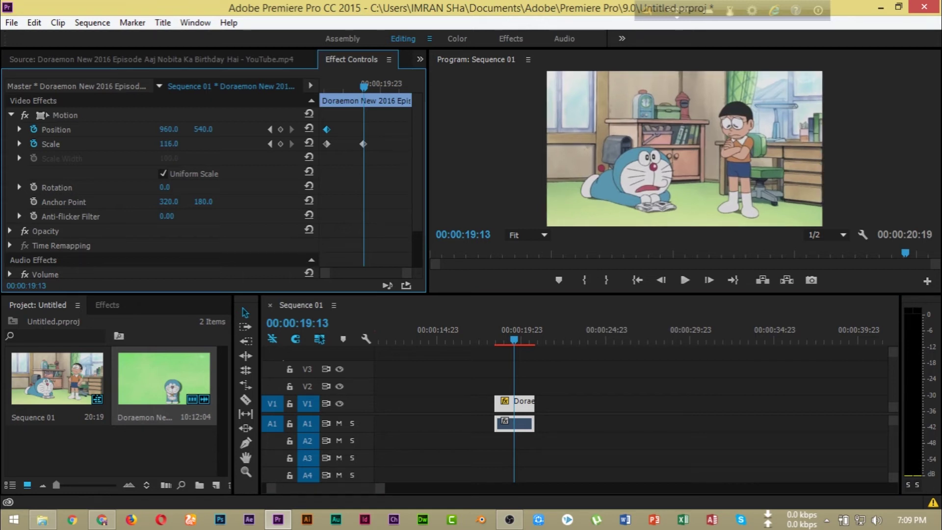
left_click_drag(183, 147, 264, 147)
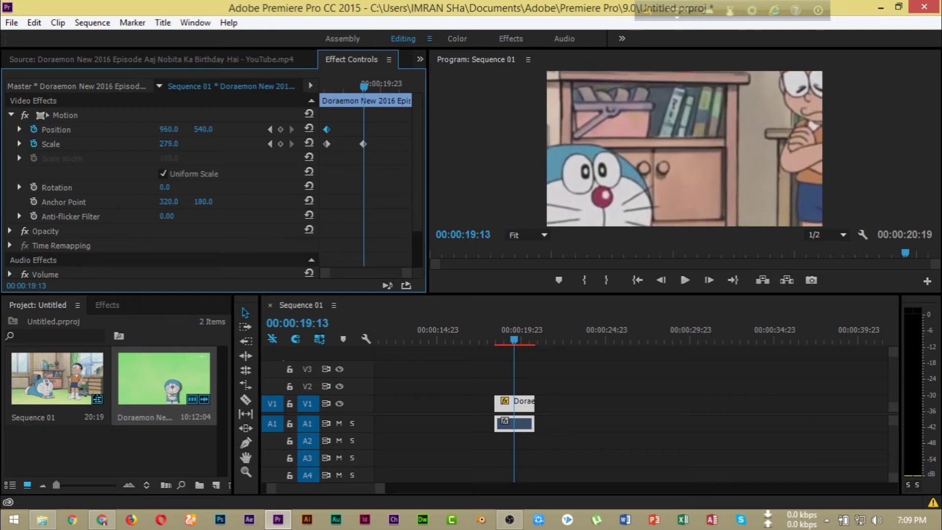
left_click(748, 147)
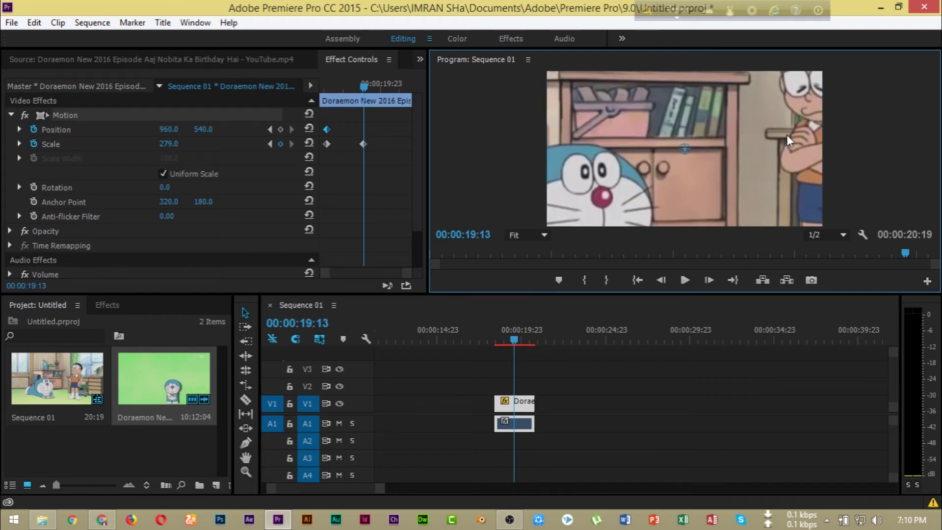
left_click_drag(787, 135, 733, 161)
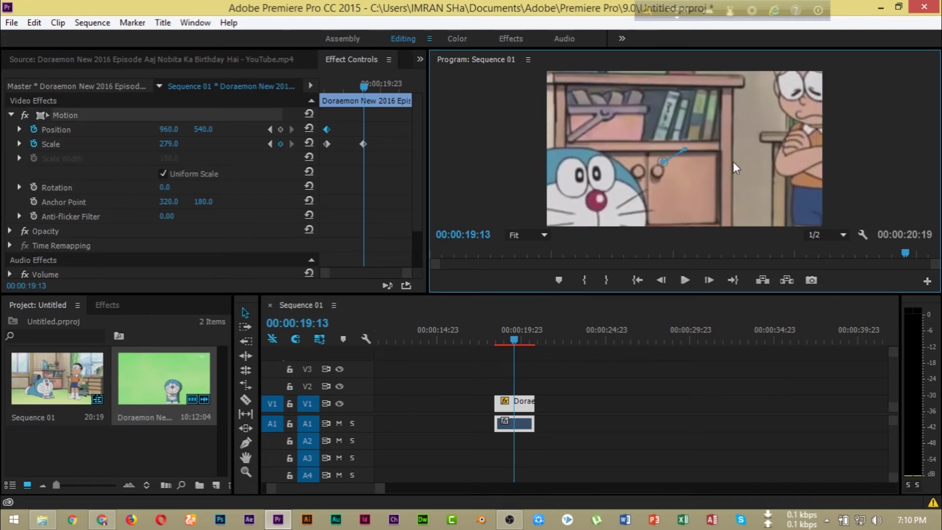
left_click_drag(733, 161, 651, 186)
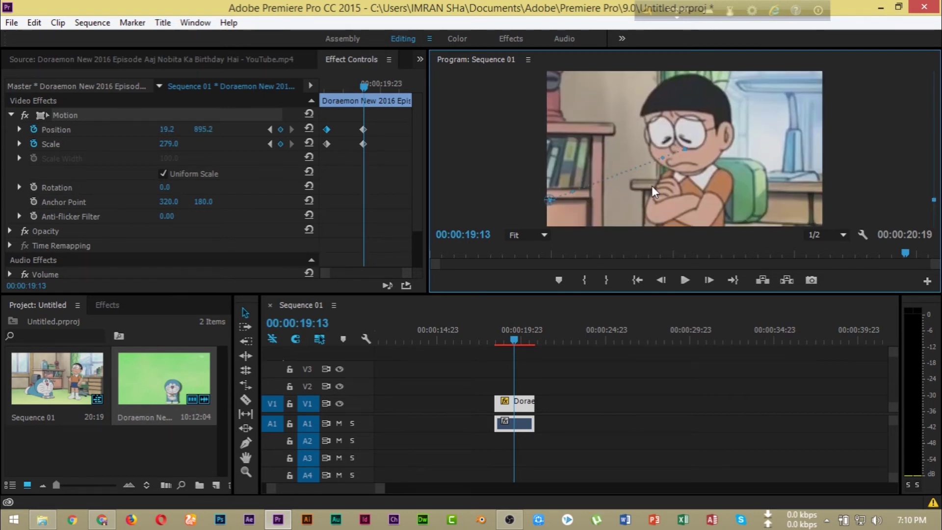
left_click(167, 143)
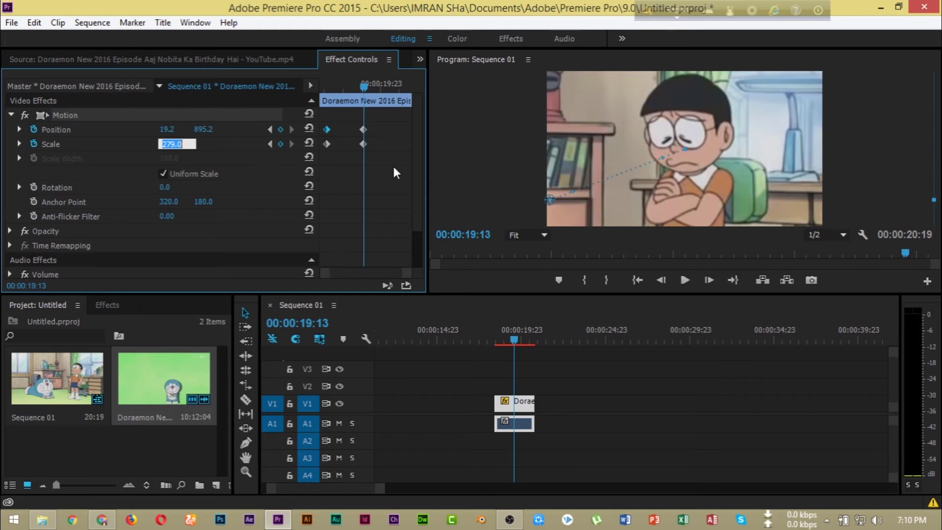
left_click_drag(657, 225, 657, 224)
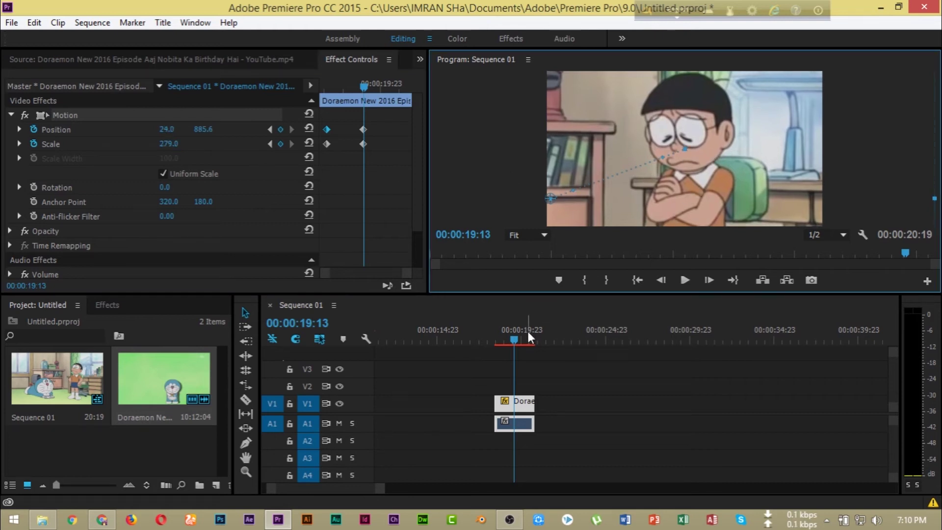
left_click(364, 130)
left_click(363, 144)
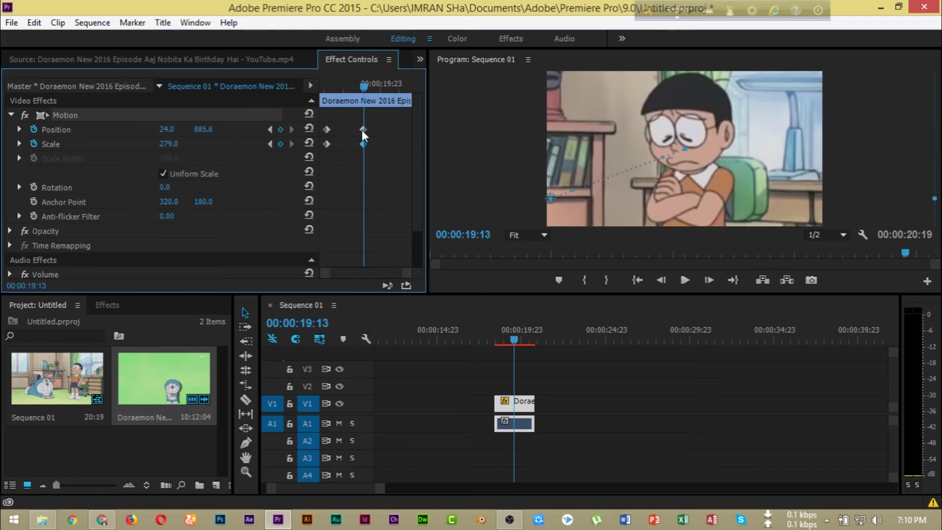
left_click(363, 129, "shift")
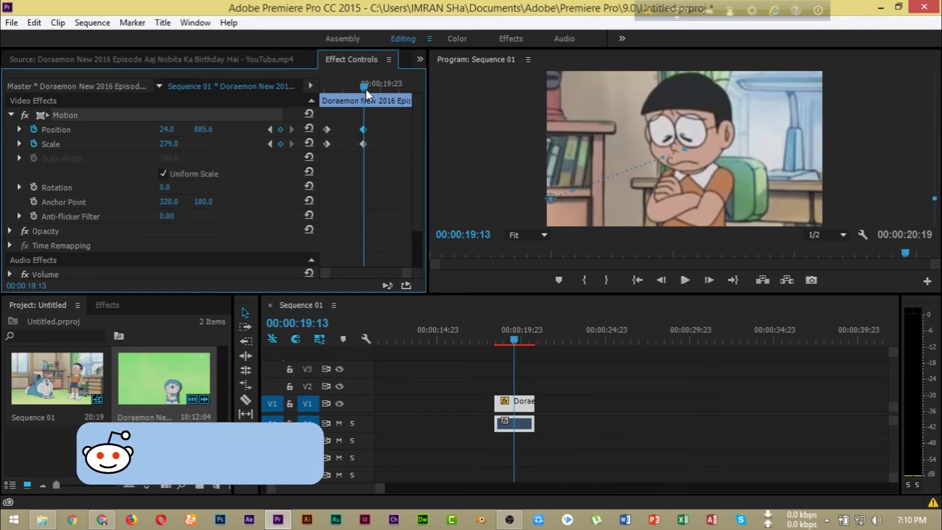
Step: Preview the zoom-in from the clip start, then marquee-select the Position and Scale keyframes
left_click_drag(366, 88, 362, 88)
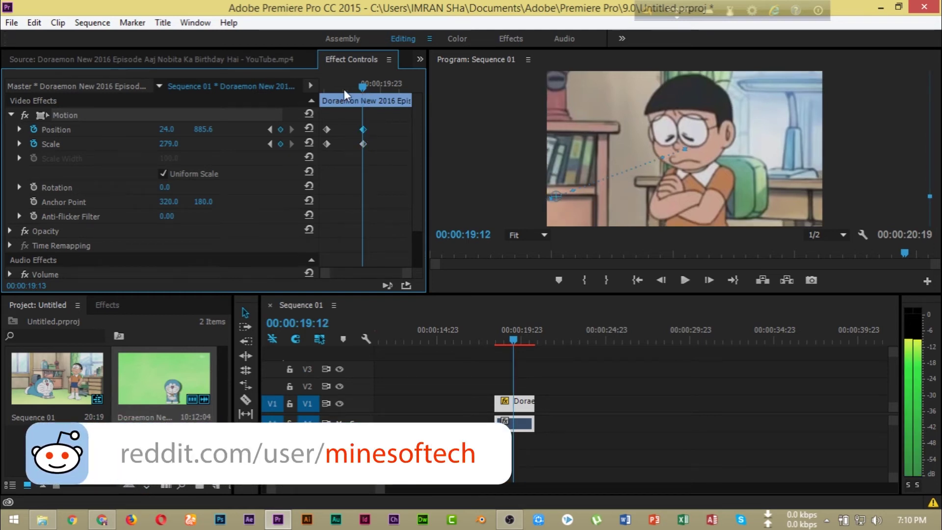
left_click(325, 91)
key("space")
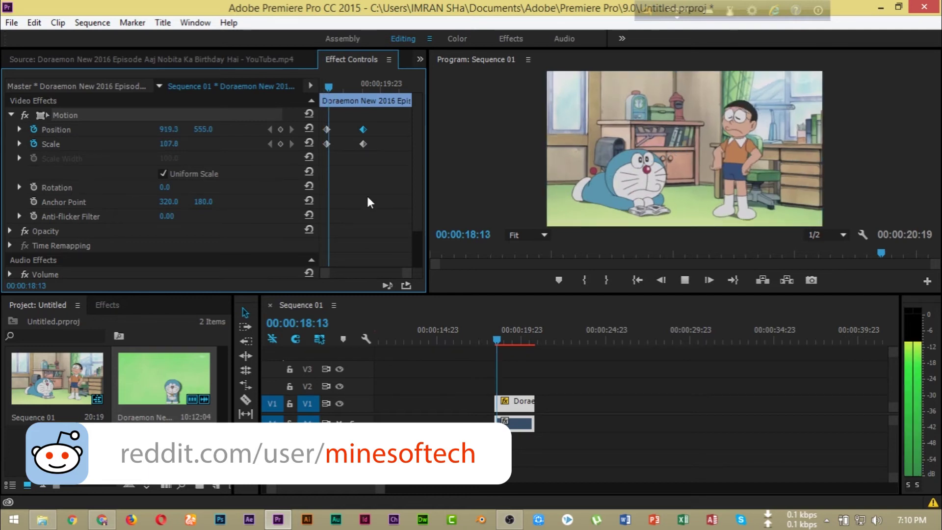
key("space")
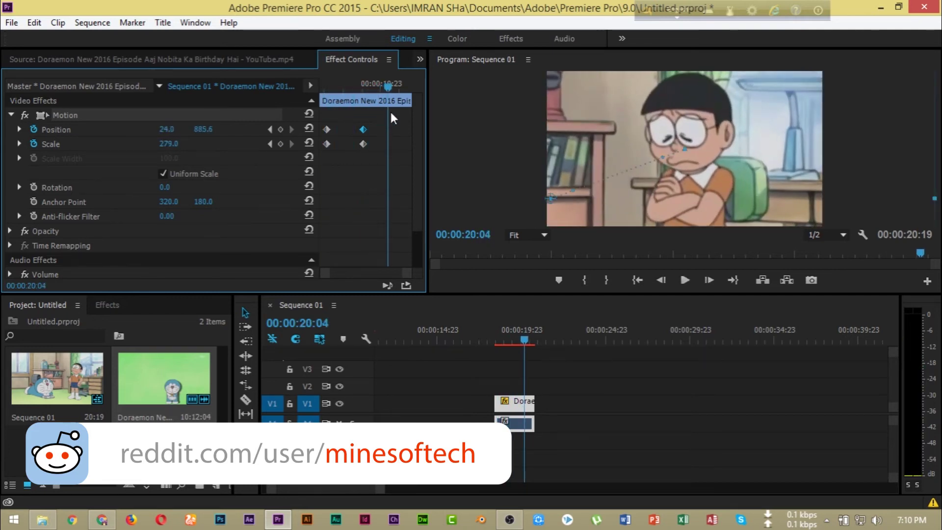
left_click_drag(387, 85, 323, 88)
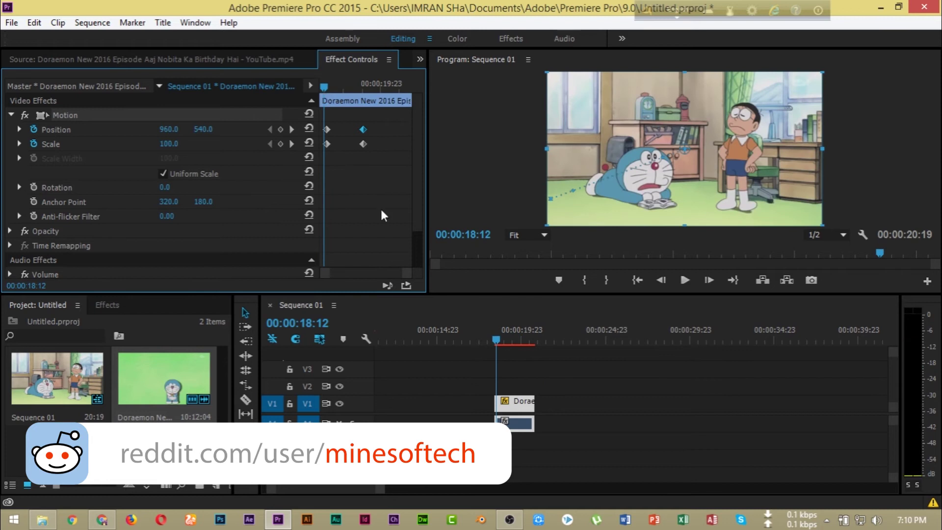
key("space")
key("space")
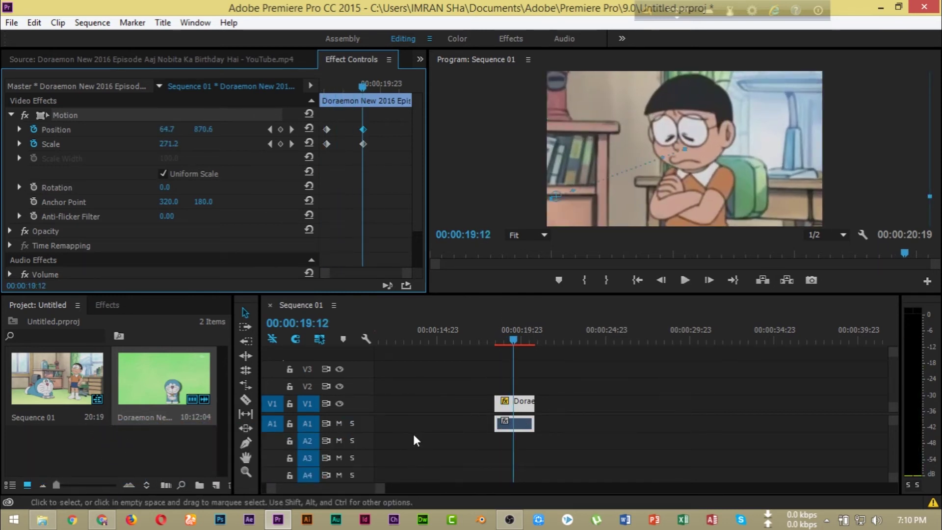
left_click_drag(388, 489, 412, 492)
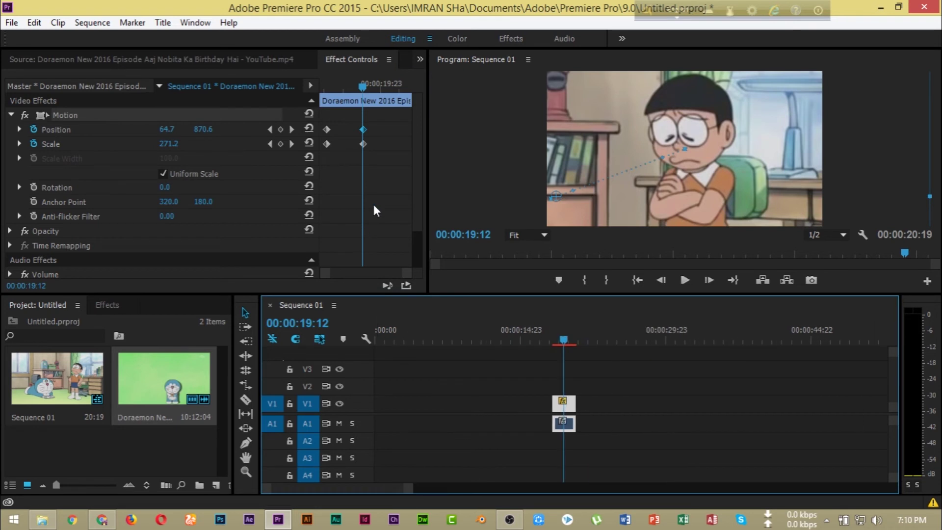
mouse_move(377, 125)
left_mouse_down()
mouse_move(362, 153)
mouse_move(404, 145)
mouse_move(355, 144)
left_mouse_up()
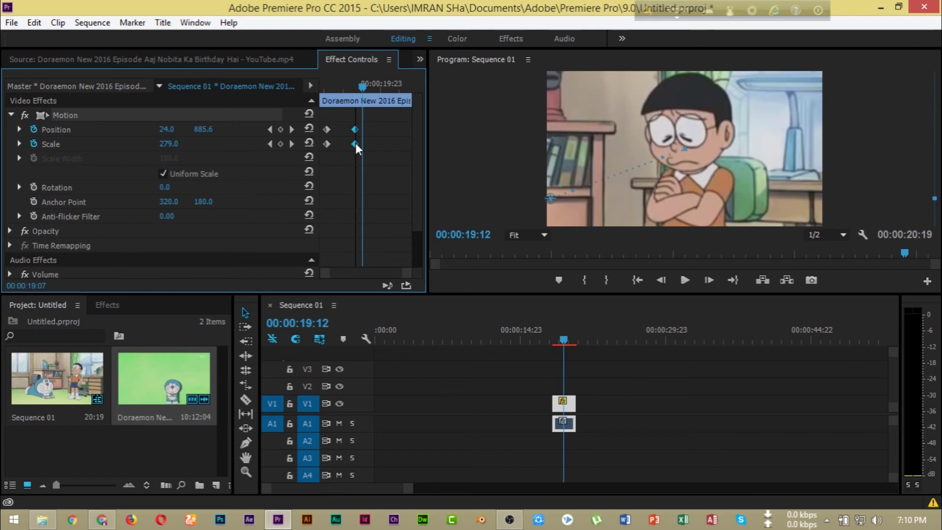
Step: Snap the zoom-in keyframes to 19:12, play the push-in, then select the two starting keyframes
left_click_drag(355, 144, 360, 143)
left_click(324, 87)
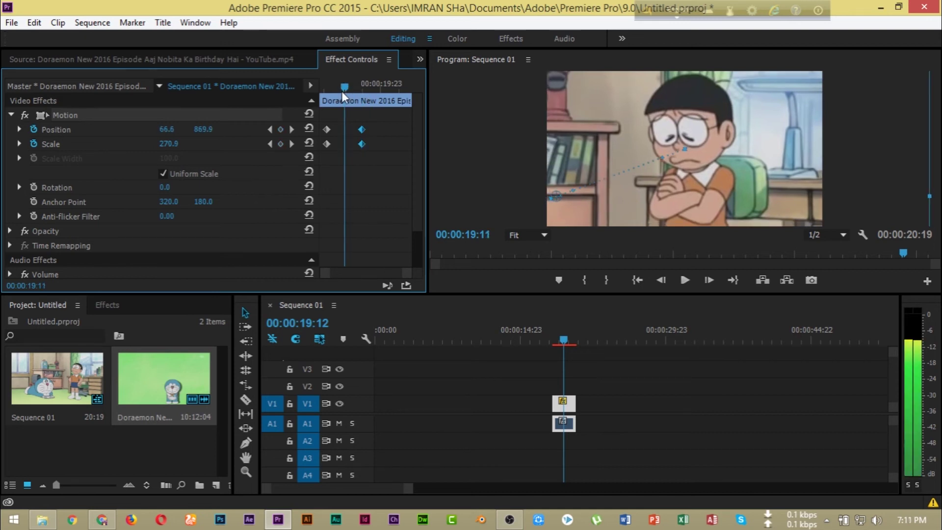
key("space")
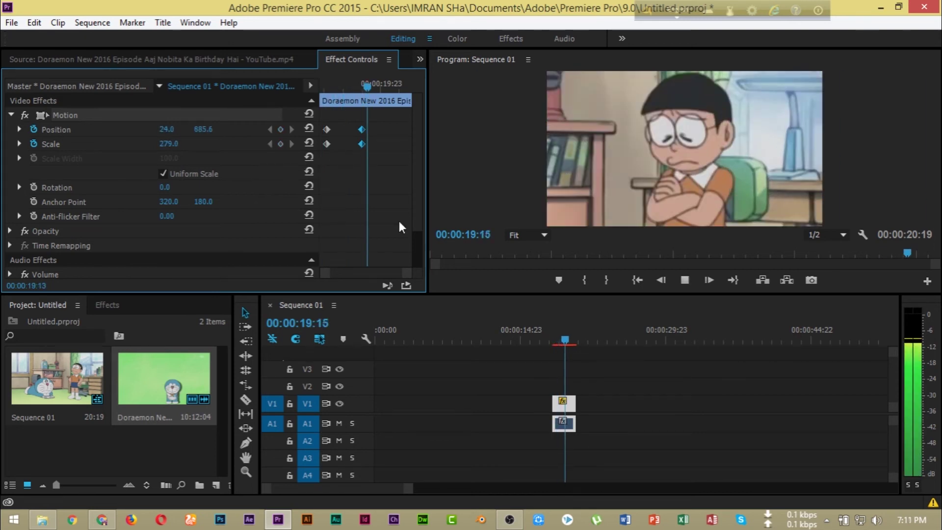
key("space")
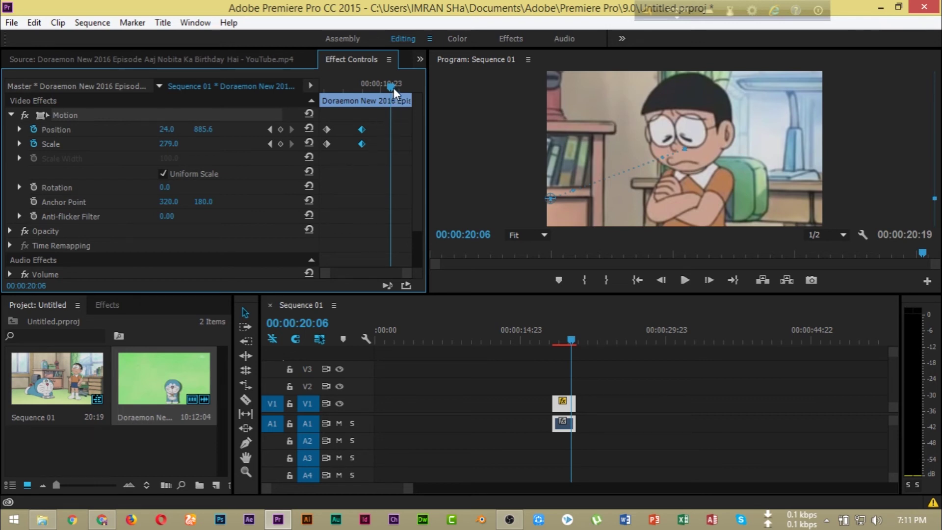
left_click_drag(390, 85, 398, 89)
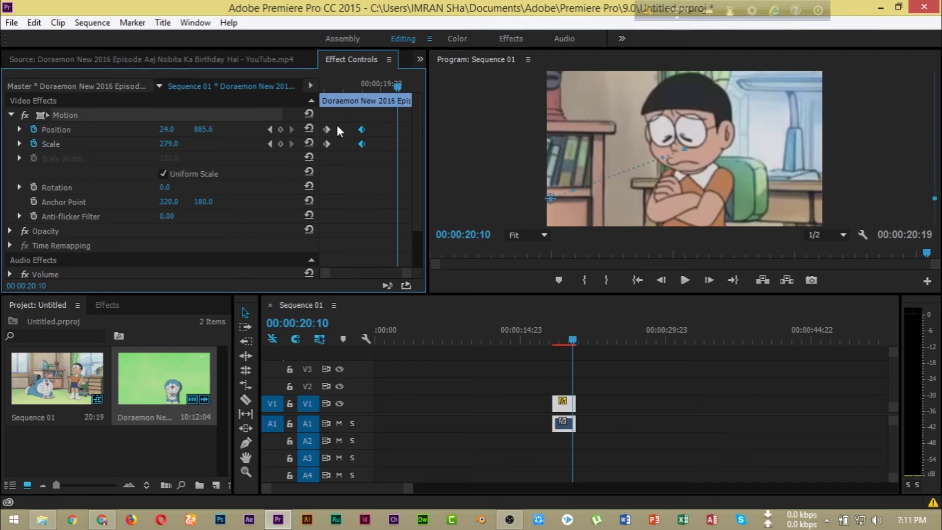
left_click_drag(337, 126, 327, 147)
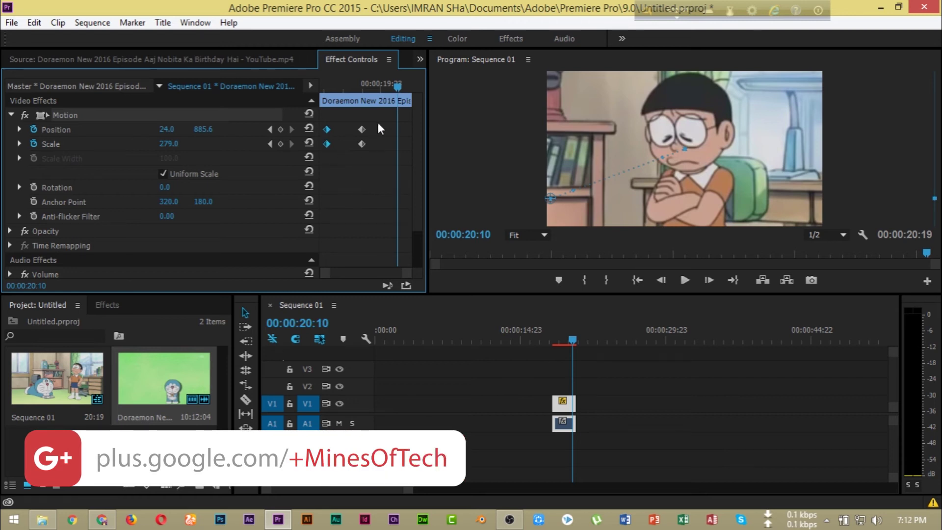
Step: Copy the starting full-frame keyframes and paste them at 20:10 for the zoom back out
right_click(326, 130)
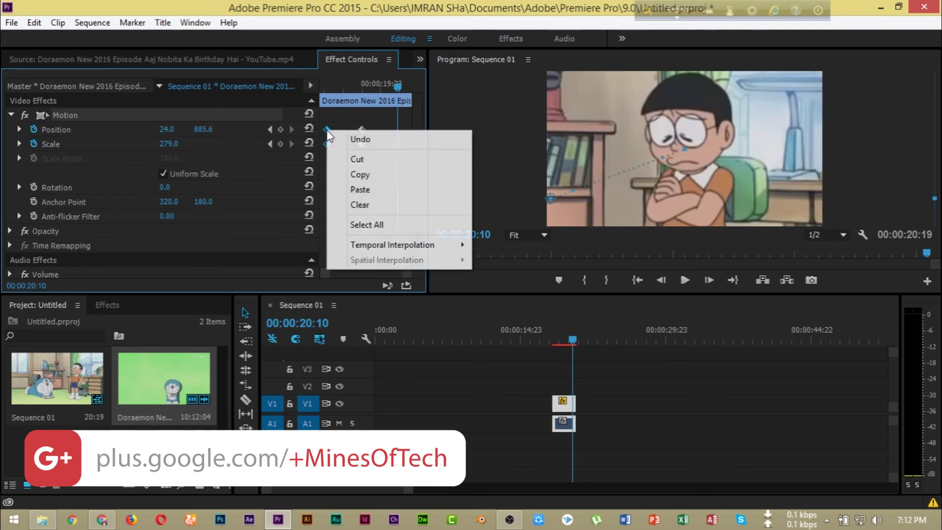
left_click(363, 176)
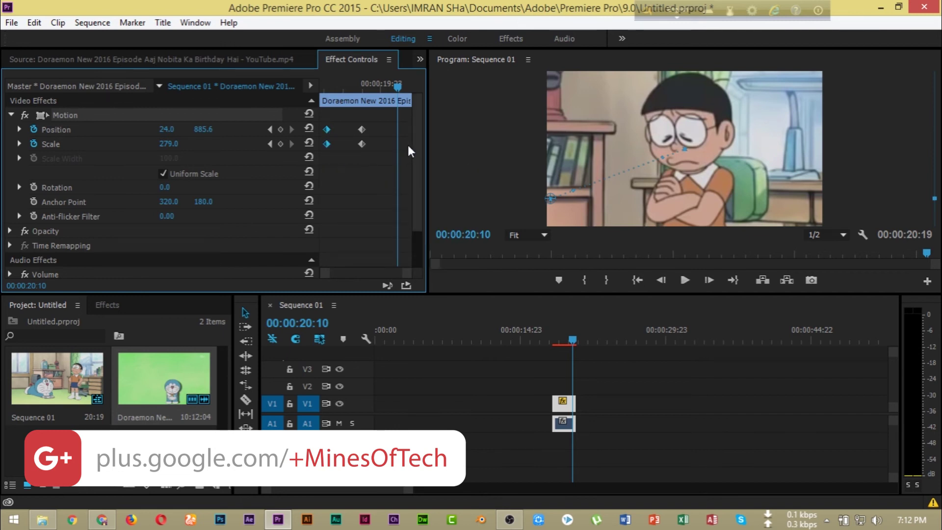
right_click(399, 131)
left_click(433, 191)
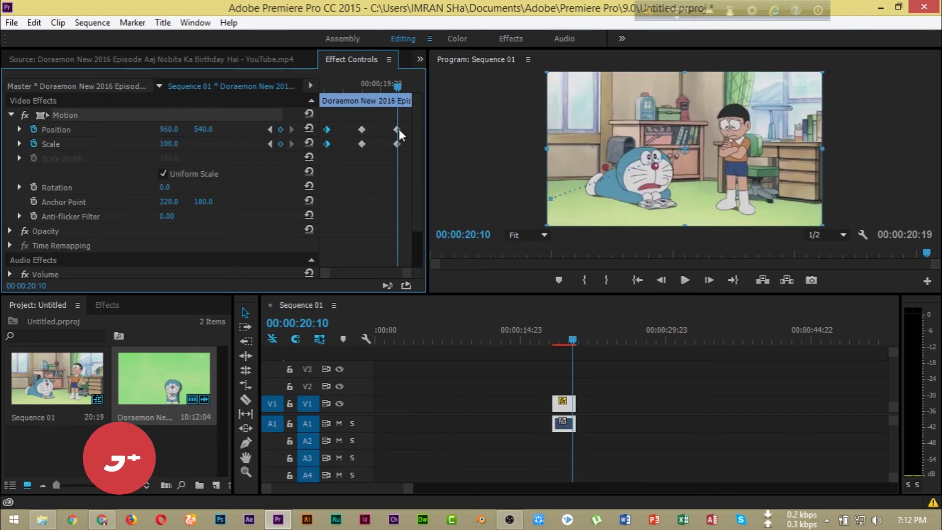
left_click(398, 130)
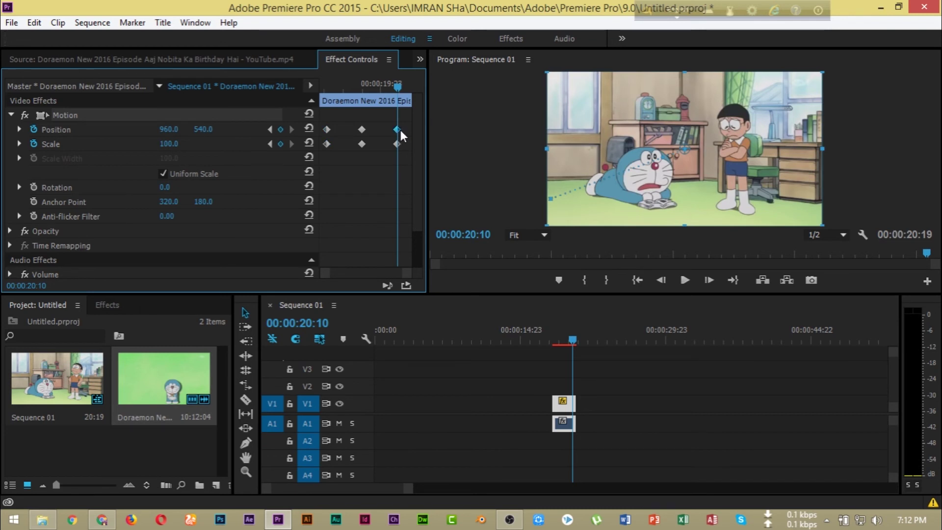
left_click_drag(390, 156, 399, 126)
left_click_drag(402, 129, 405, 130)
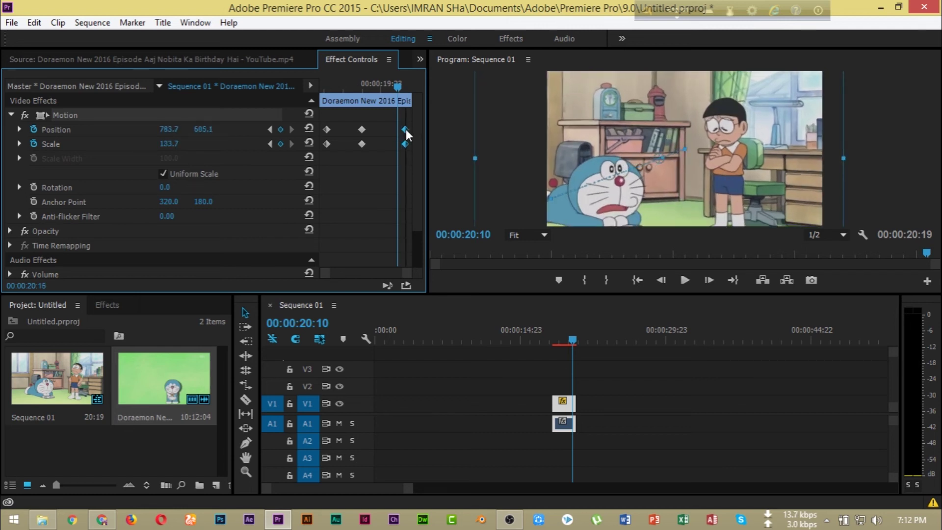
left_click_drag(407, 133, 405, 131)
Step: Shift the middle zoom keyframes slightly later and return the current time to 19:03
left_click(362, 129)
left_click_drag(367, 130, 362, 130)
left_click(361, 144, "shift")
left_click_drag(361, 130, 366, 130)
left_click_drag(378, 90, 321, 100)
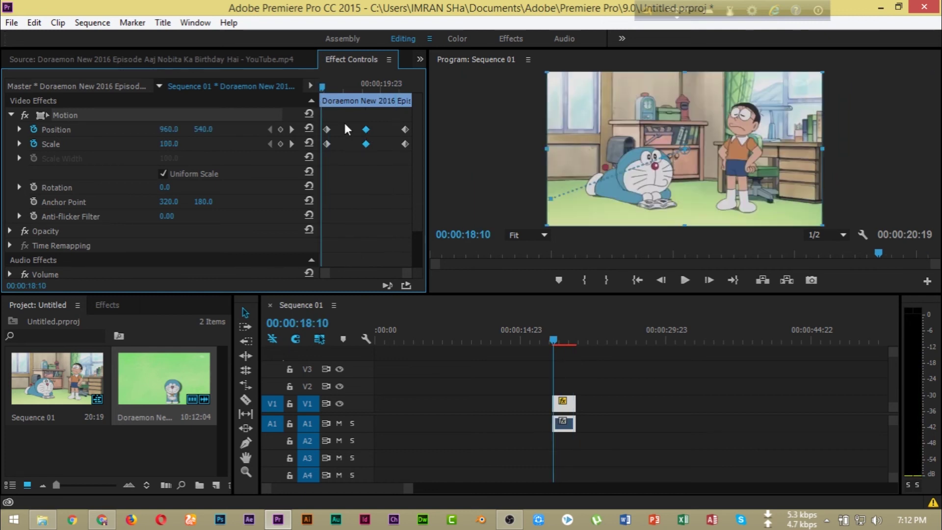
left_click(327, 144)
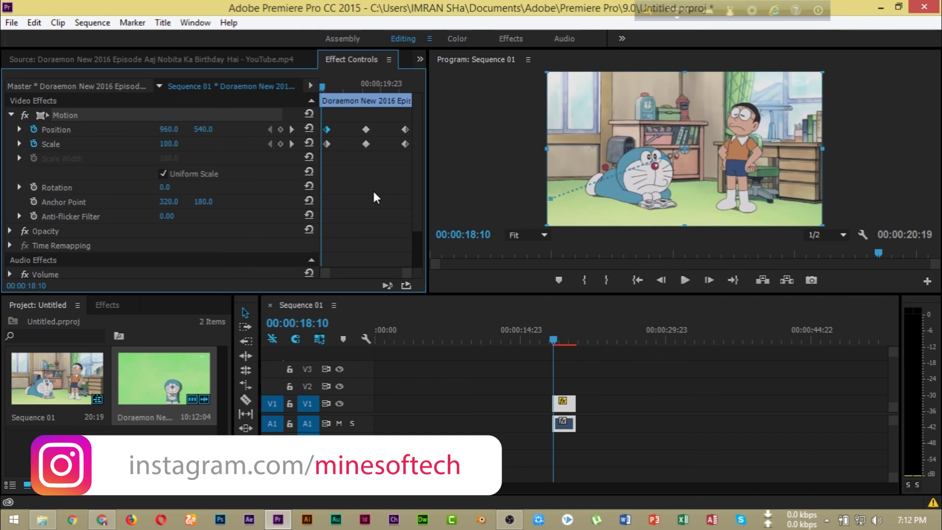
key("space")
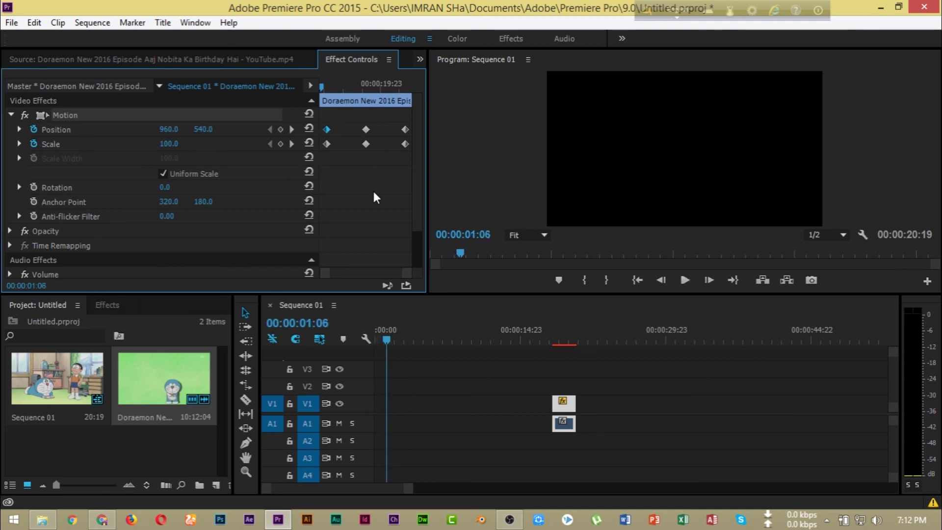
left_click_drag(552, 341, 551, 342)
key("space")
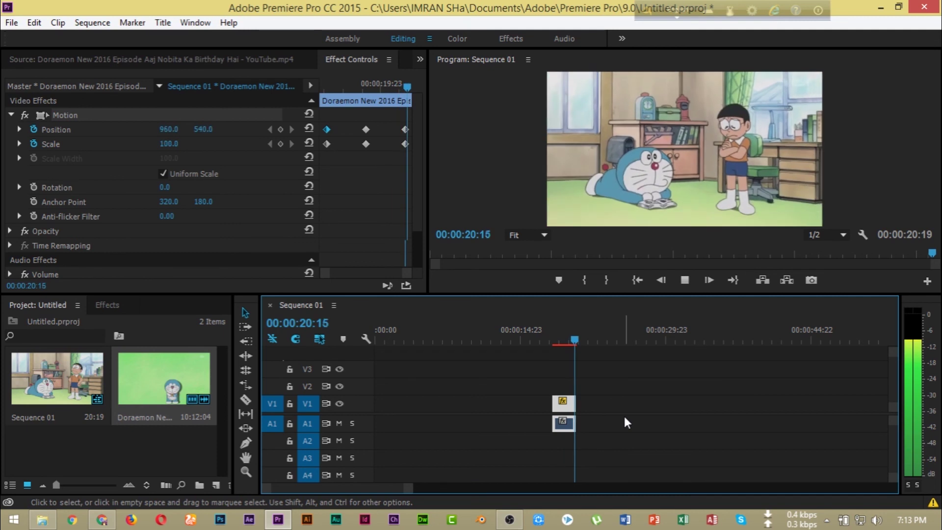
key("space")
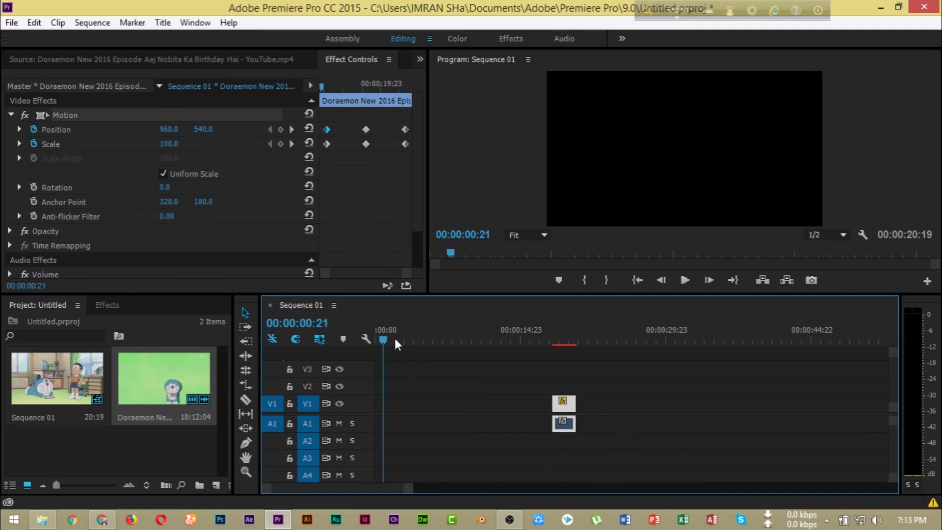
left_click_drag(394, 339, 555, 343)
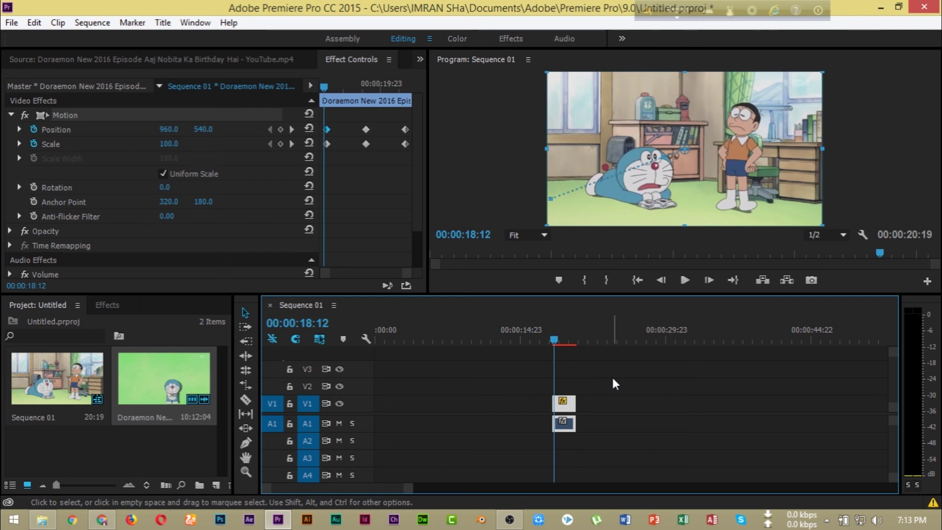
left_click_drag(165, 187, 182, 189)
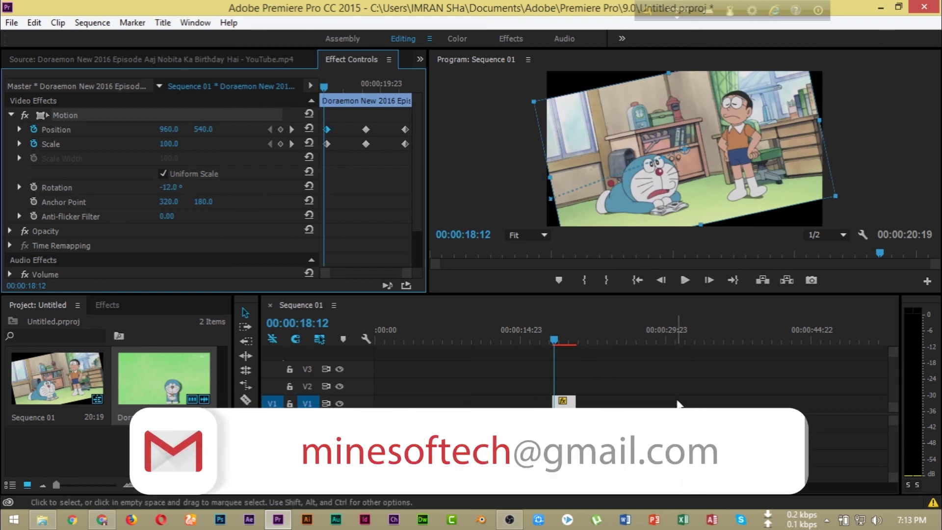
Step: Minimize Premiere Pro to the taskbar and refresh the desktop twice
left_click(879, 7)
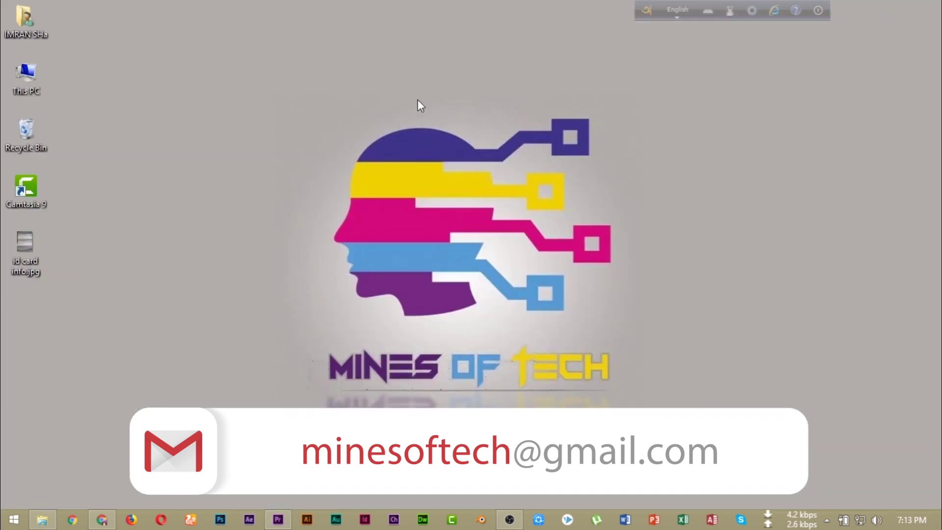
right_click(231, 79)
left_click(277, 121)
right_click(225, 60)
left_click(259, 100)
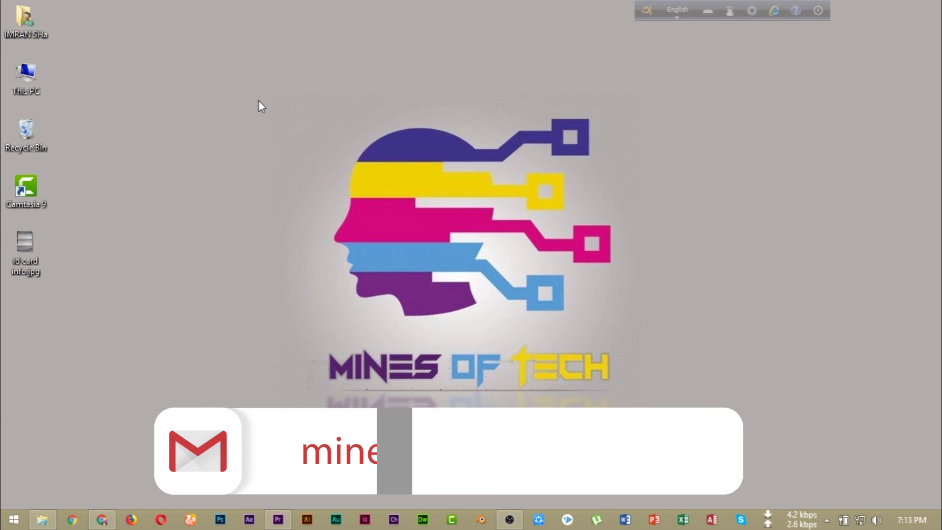